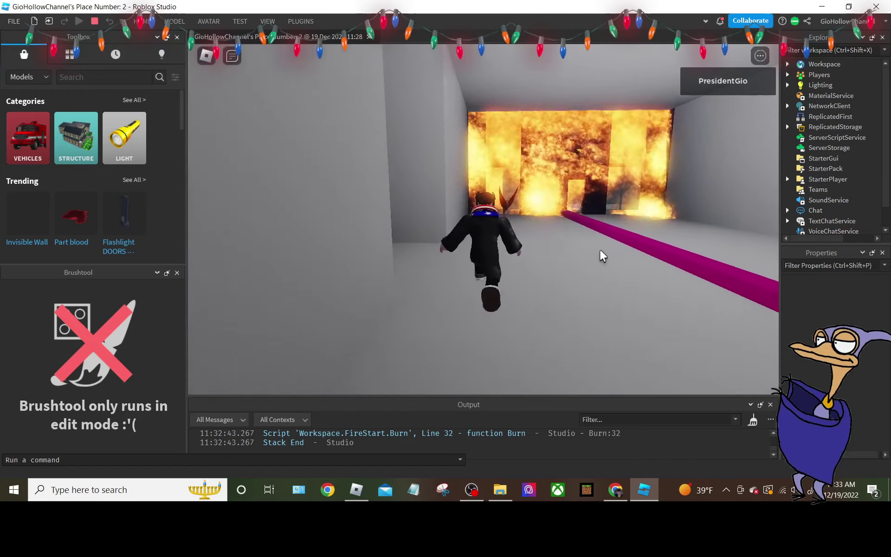
Walk the avatar through the burning building's stairwell and past the magenta and green railings to check how the fire spreads.
{"action": "key", "text": "s"}
{"action": "key", "text": "s"}
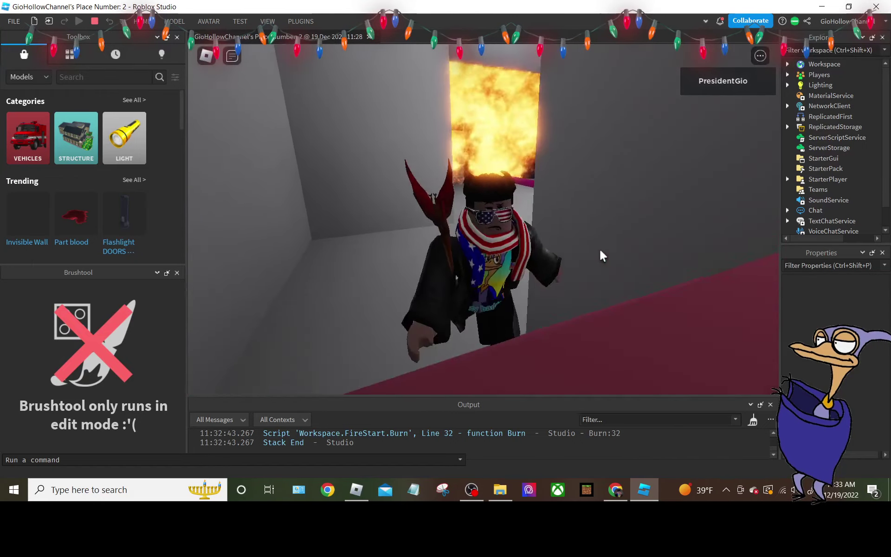
{"action": "key", "text": "w"}
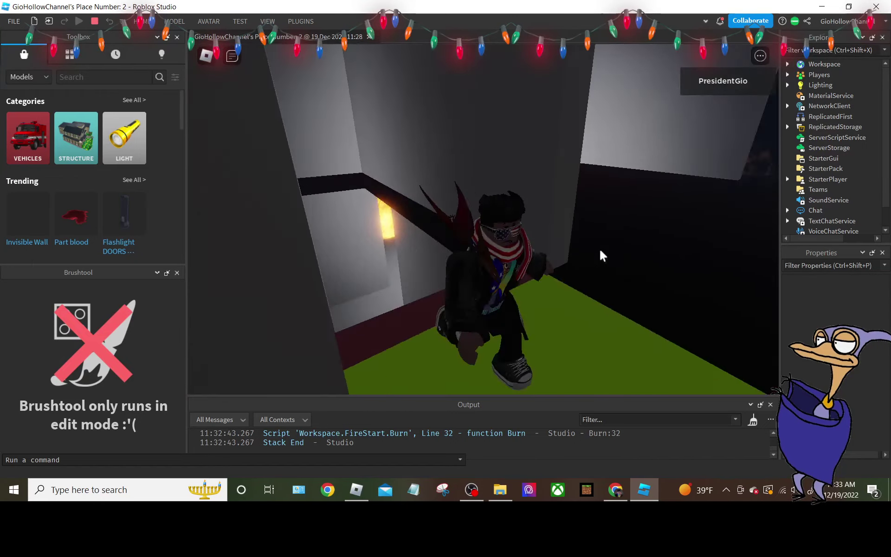
{"action": "key", "text": "w"}
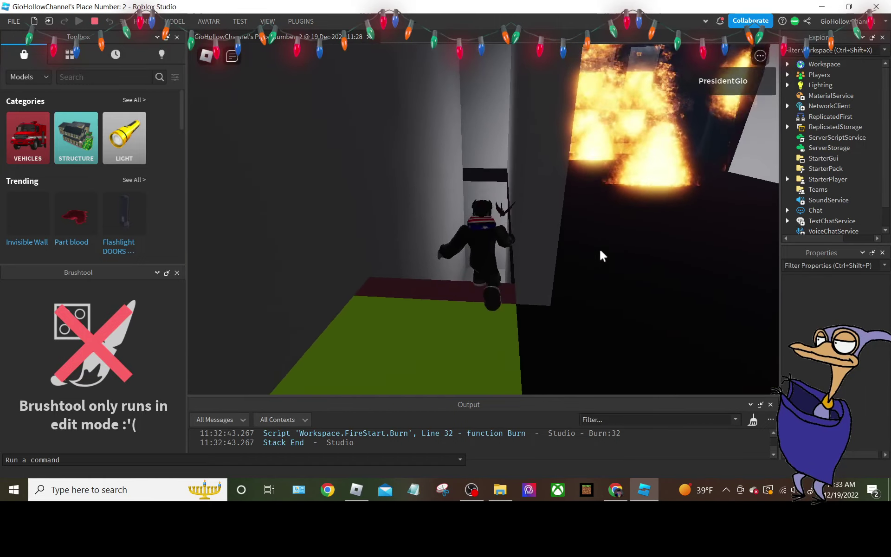
{"action": "key", "text": "w"}
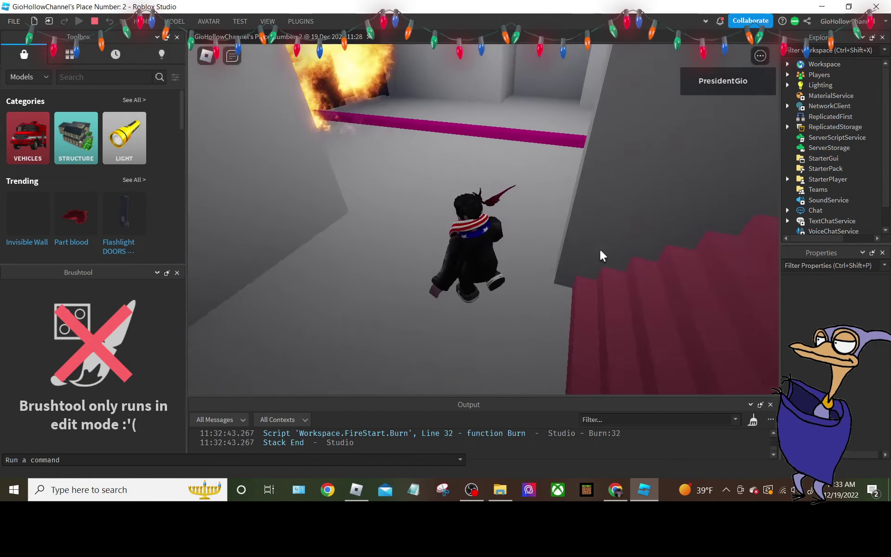
{"action": "key", "text": "w"}
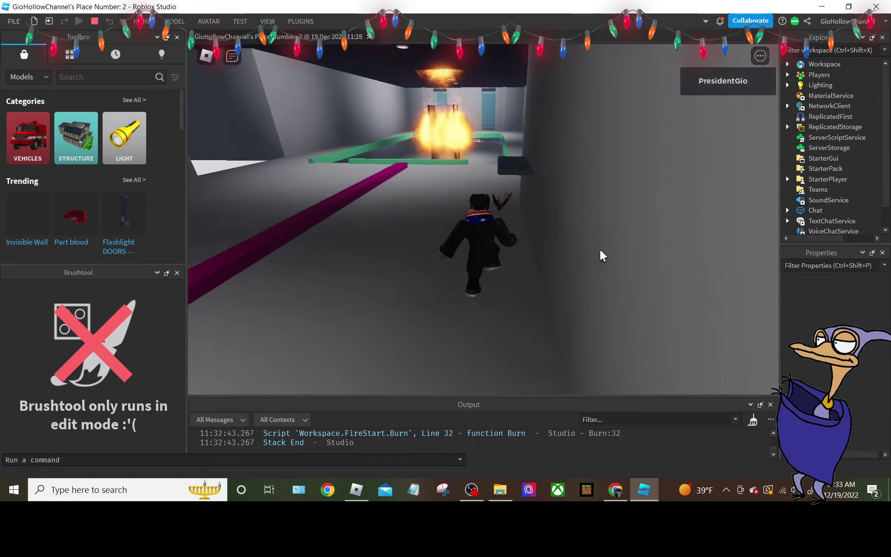
{"action": "key", "text": "w"}
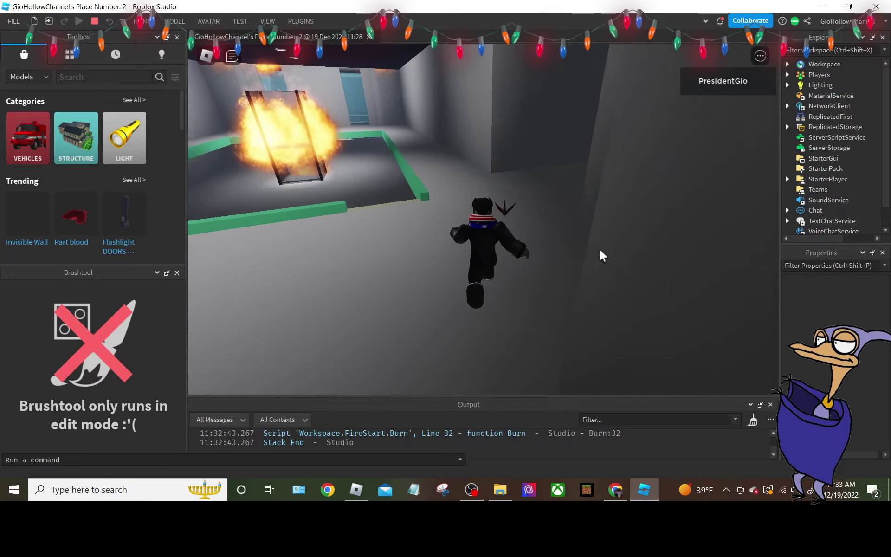
{"action": "key", "text": "w"}
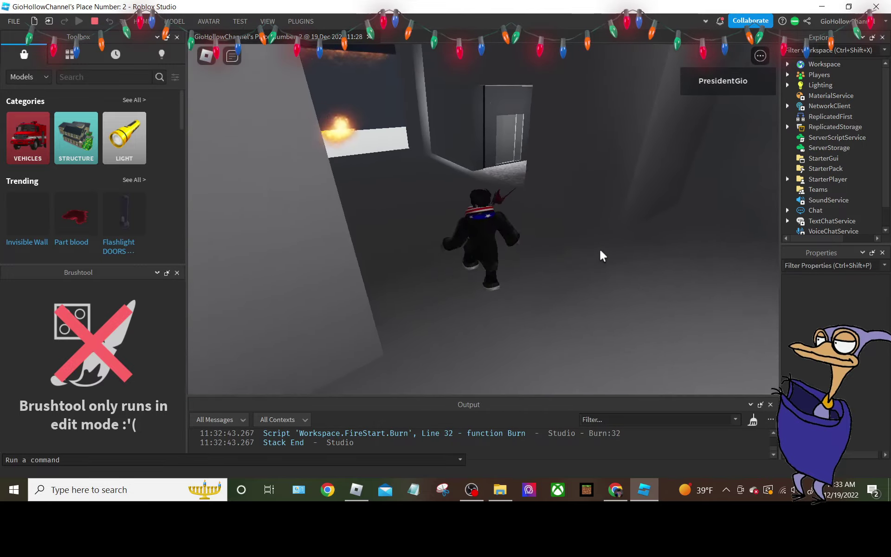
Walk the avatar around the charred walls, side corridor and green-railed floor opening to examine the fire damage.
{"action": "key", "text": "d"}
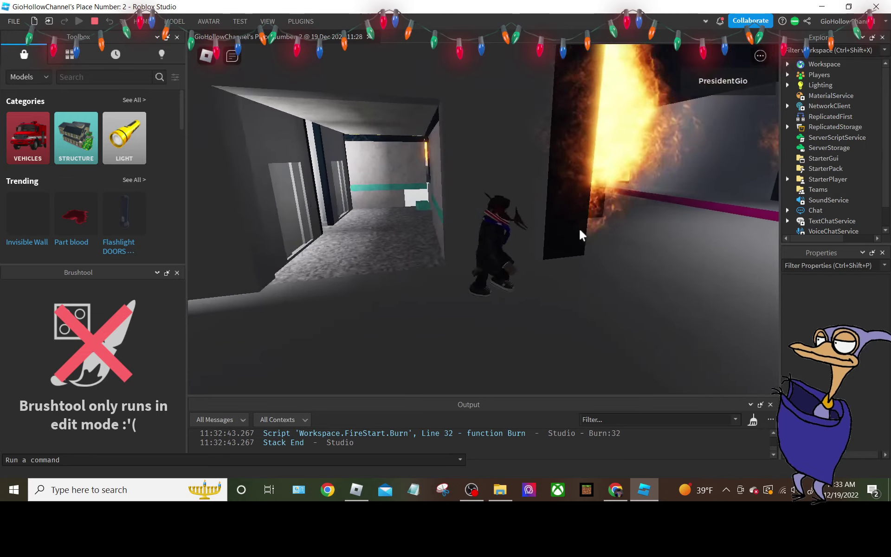
{"action": "key", "text": "w"}
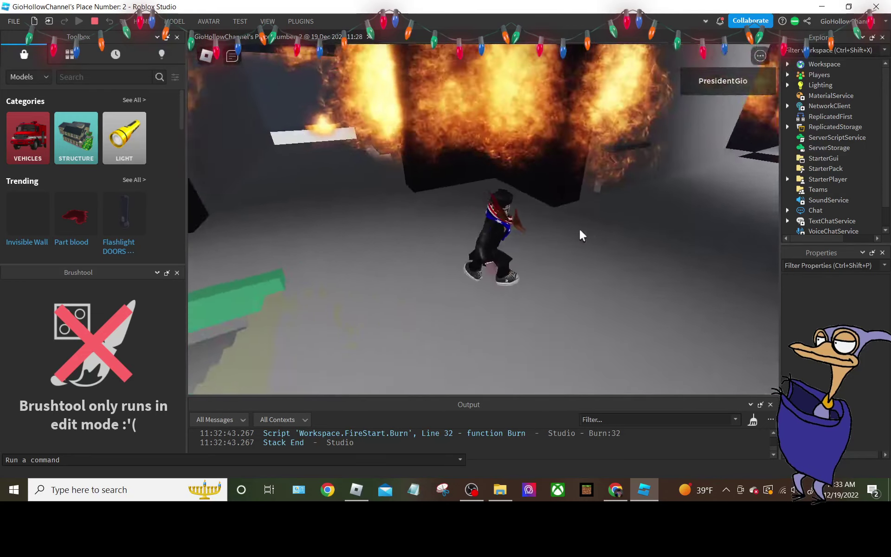
{"action": "key", "text": "w"}
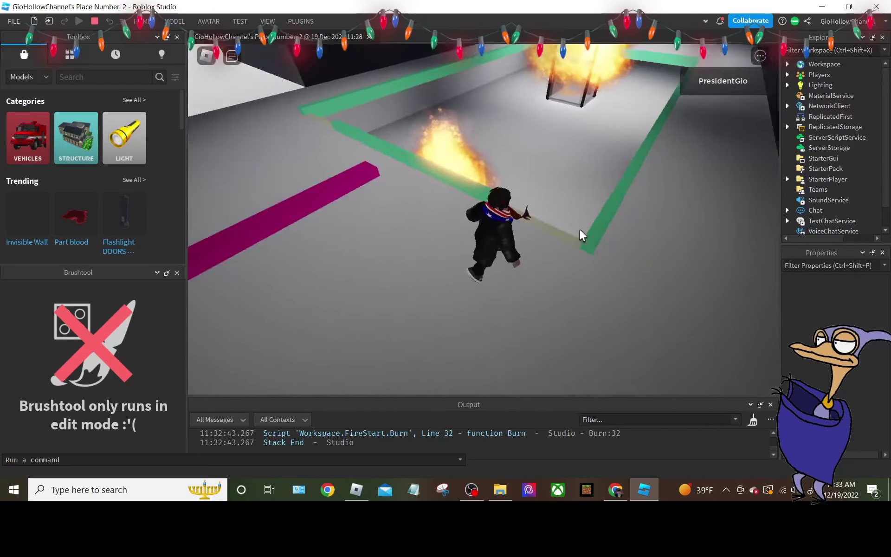
{"action": "key", "text": "w"}
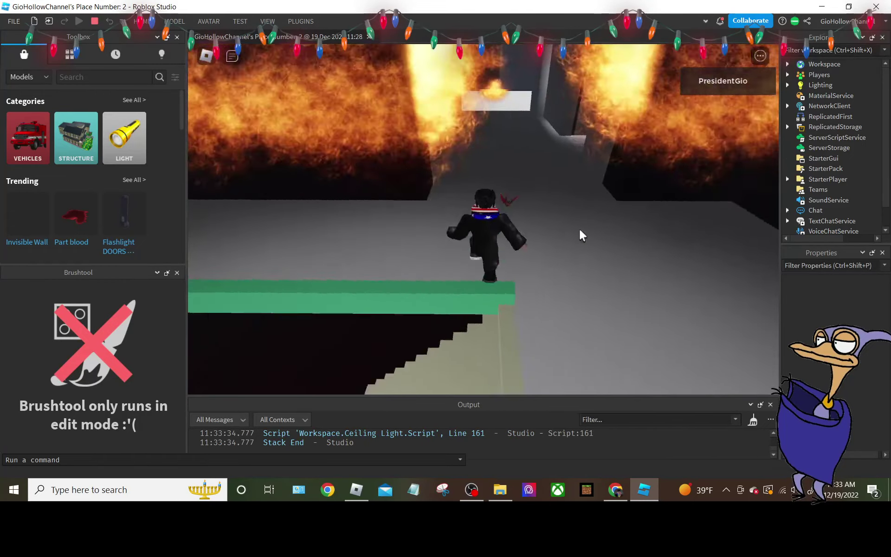
{"action": "key", "text": "w"}
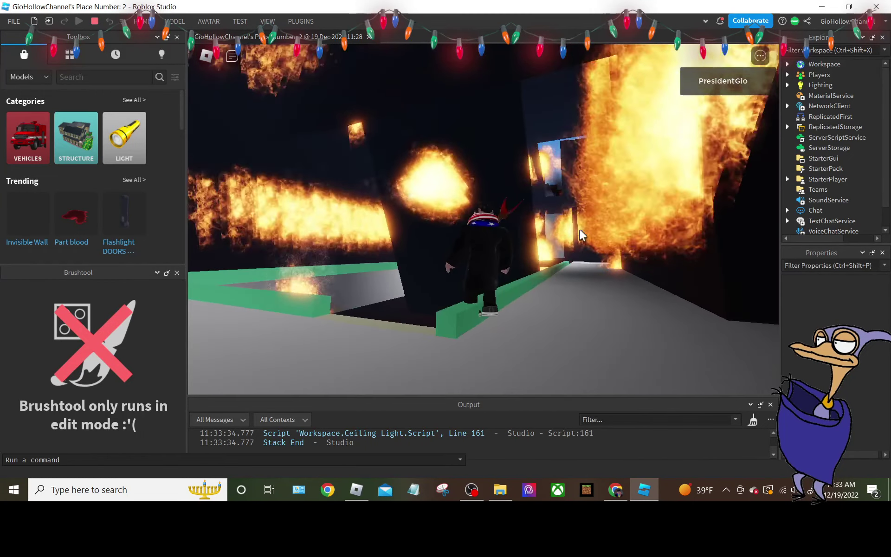
{"action": "key", "text": "w"}
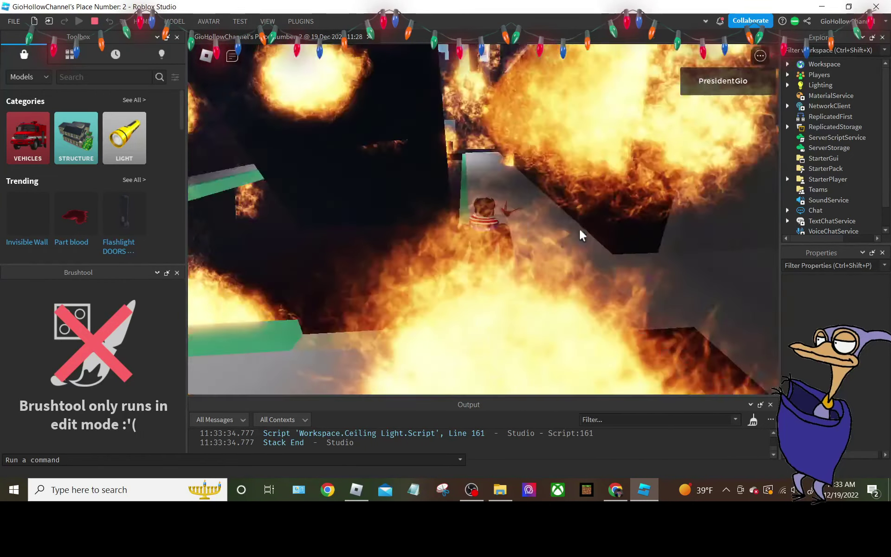
{"action": "key", "text": "w"}
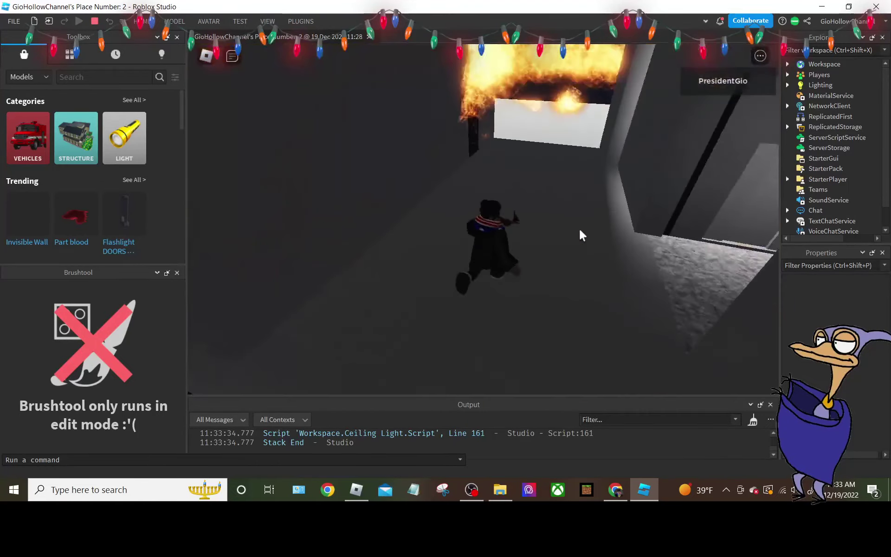
{"action": "key", "text": "w"}
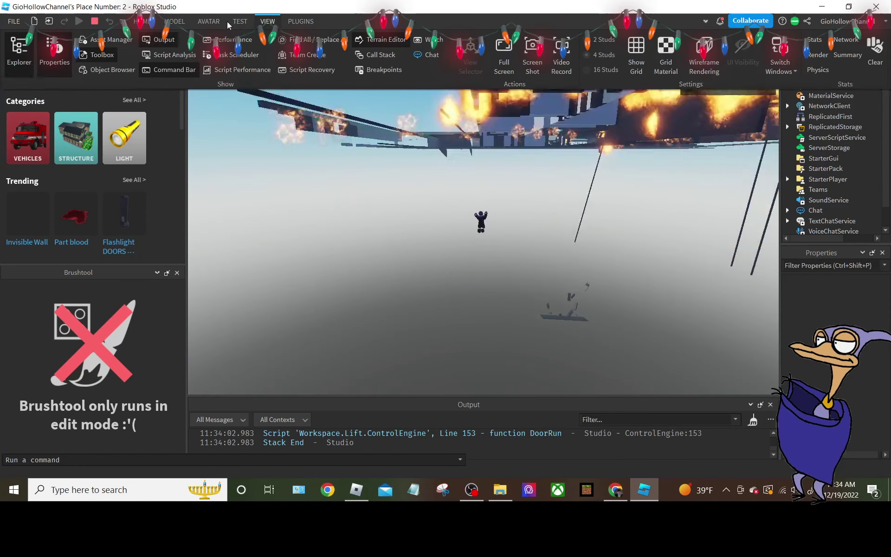
Switch the running playtest to the server view and inspect the burning building and its grounds from outside.
{"action": "left_click", "coordinate": [241, 22]}
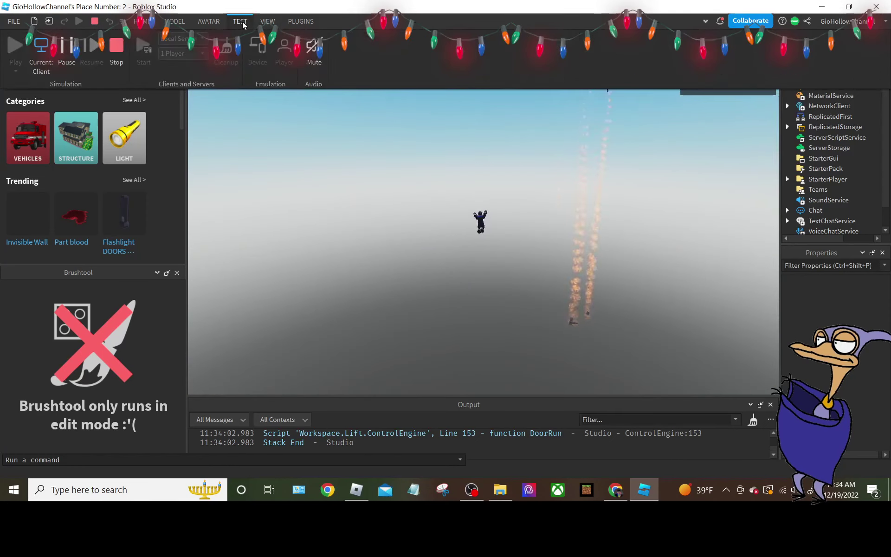
{"action": "left_click", "coordinate": [38, 49]}
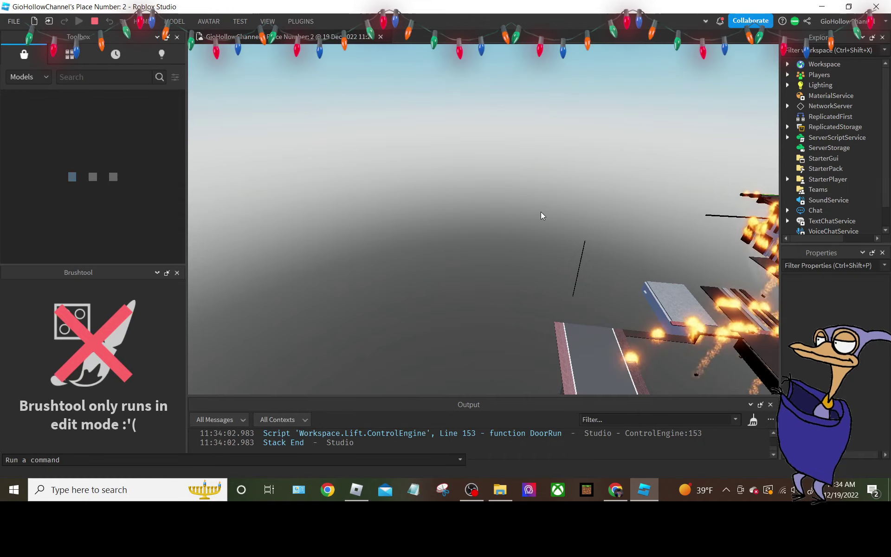
{"action": "scroll", "coordinate": [541, 212], "scroll_direction": "up", "scroll_amount": 10}
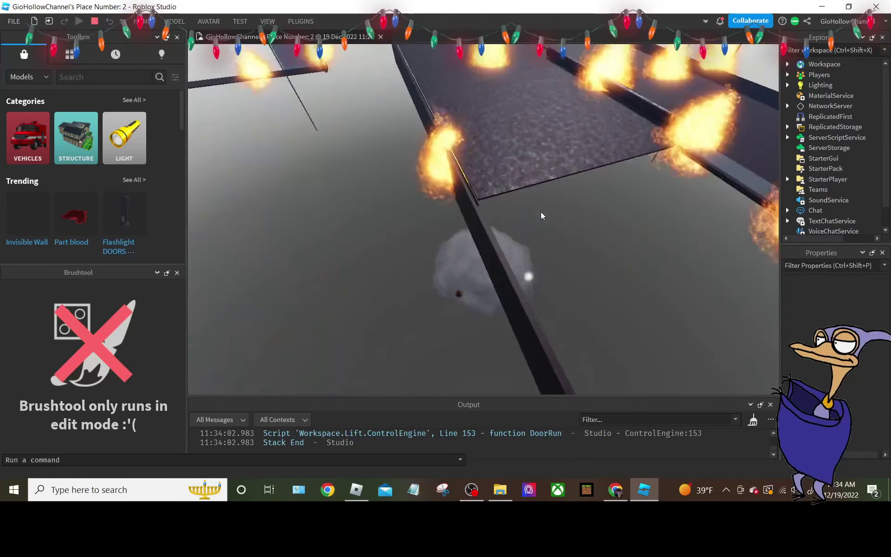
{"action": "scroll", "coordinate": [542, 212], "scroll_direction": "down", "scroll_amount": 10}
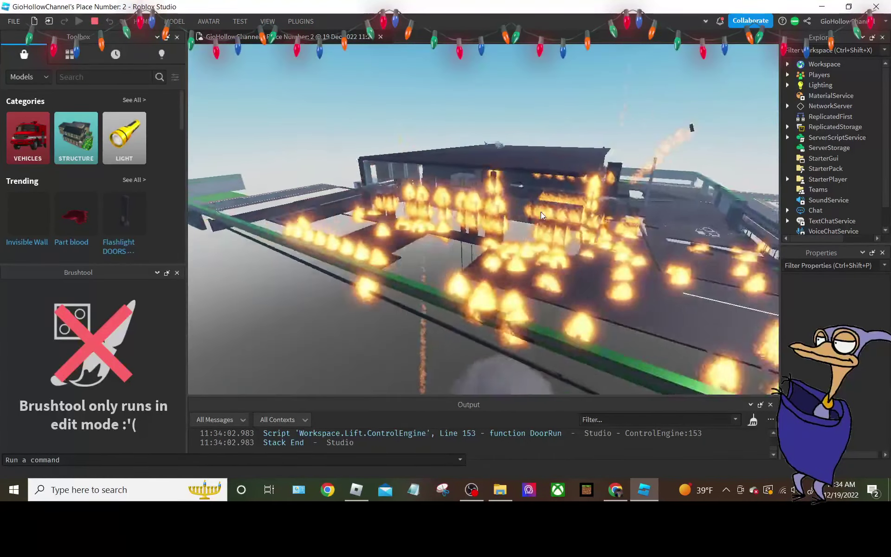
{"action": "scroll", "coordinate": [542, 211], "scroll_direction": "up", "scroll_amount": 10}
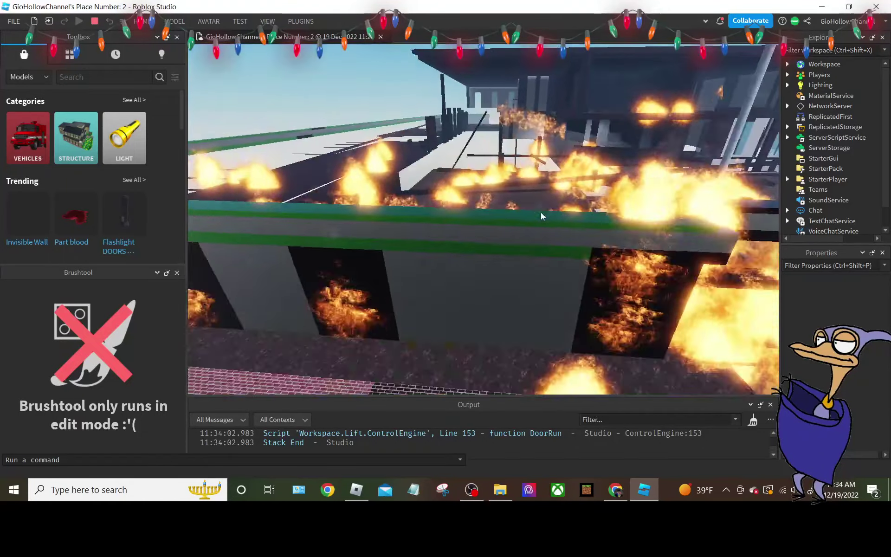
{"action": "scroll", "coordinate": [541, 211], "scroll_direction": "down", "scroll_amount": 10}
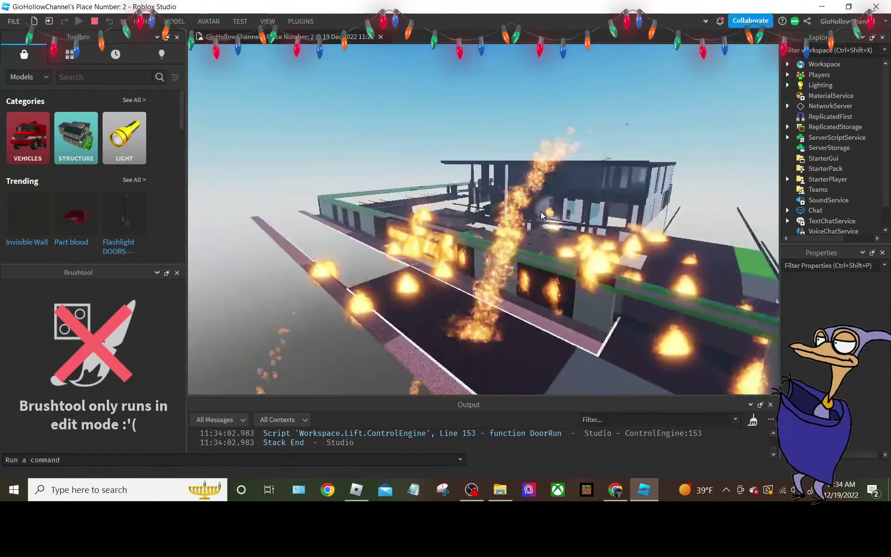
{"action": "scroll", "coordinate": [541, 212], "scroll_direction": "up", "scroll_amount": 10}
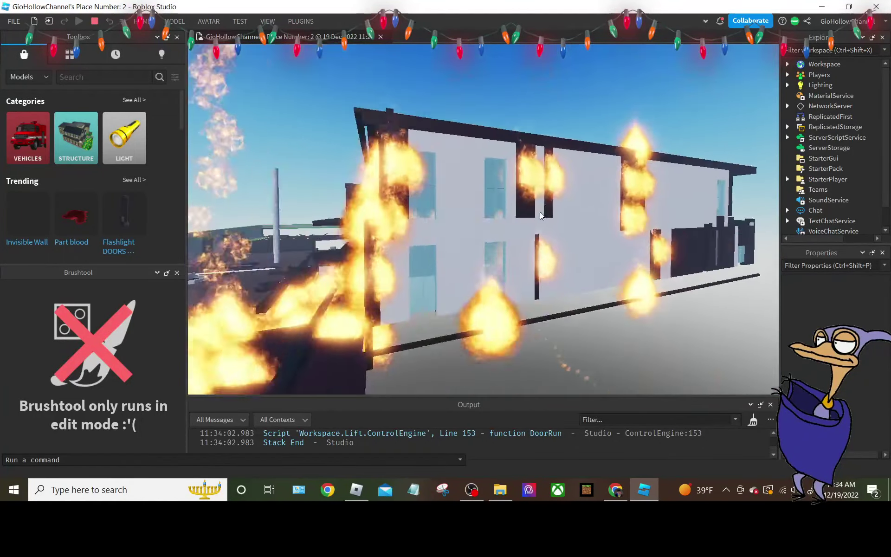
{"action": "scroll", "coordinate": [540, 214], "scroll_direction": "down", "scroll_amount": 10}
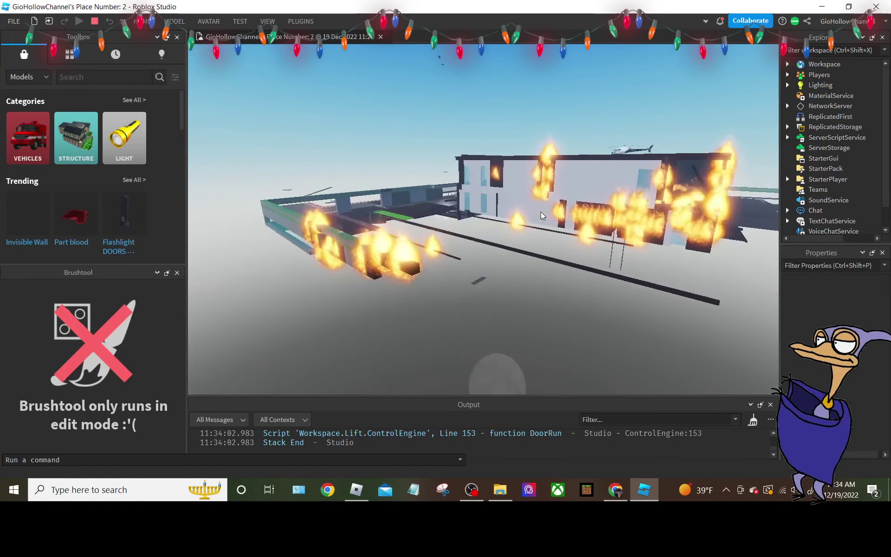
{"action": "scroll", "coordinate": [542, 211], "scroll_direction": "down", "scroll_amount": 5}
{"action": "right_click_drag", "start_coordinate": [541, 211], "coordinate": [567, 206]}
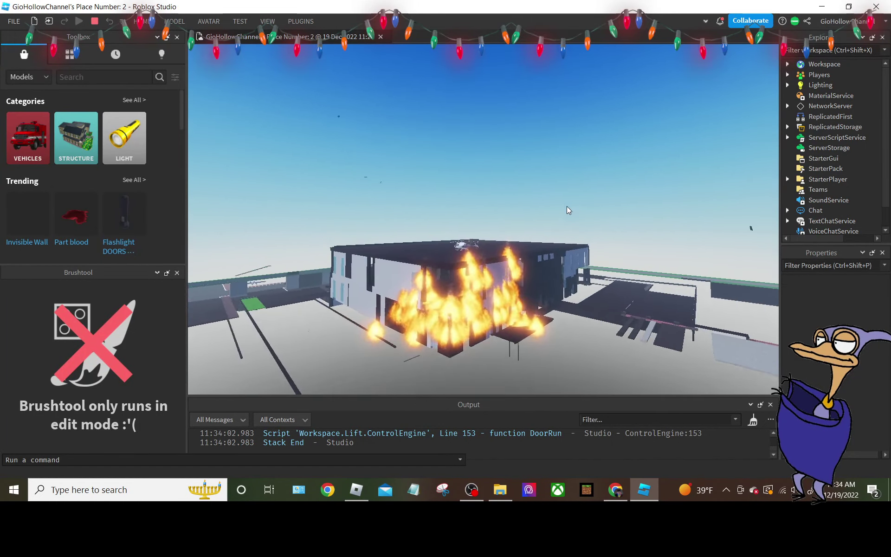
Examine the burning facade, the underside of the roof and the rooftop with the helicopter from several angles.
{"action": "scroll", "coordinate": [567, 206], "scroll_direction": "up", "scroll_amount": 10}
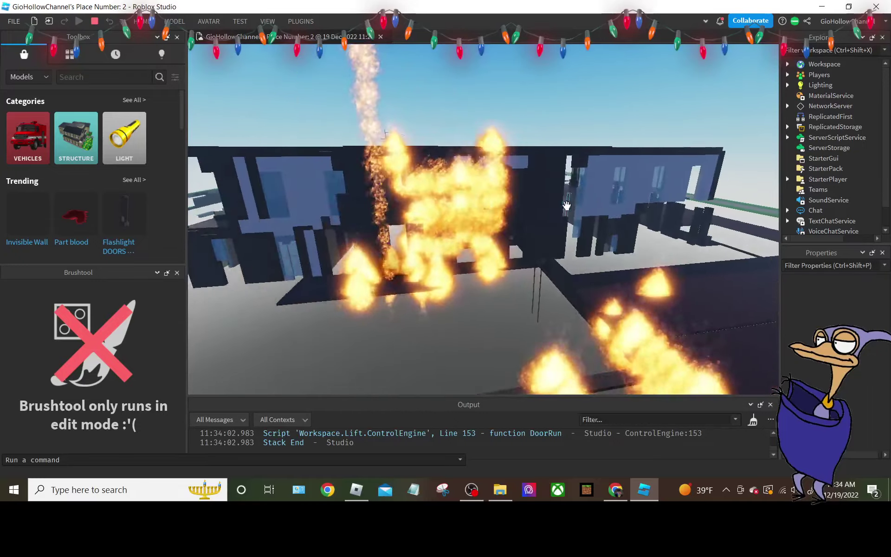
{"action": "scroll", "coordinate": [566, 206], "scroll_direction": "down", "scroll_amount": 5}
{"action": "scroll", "coordinate": [567, 206], "scroll_direction": "up", "scroll_amount": 10}
{"action": "right_click_drag", "start_coordinate": [567, 206], "coordinate": [567, 205]}
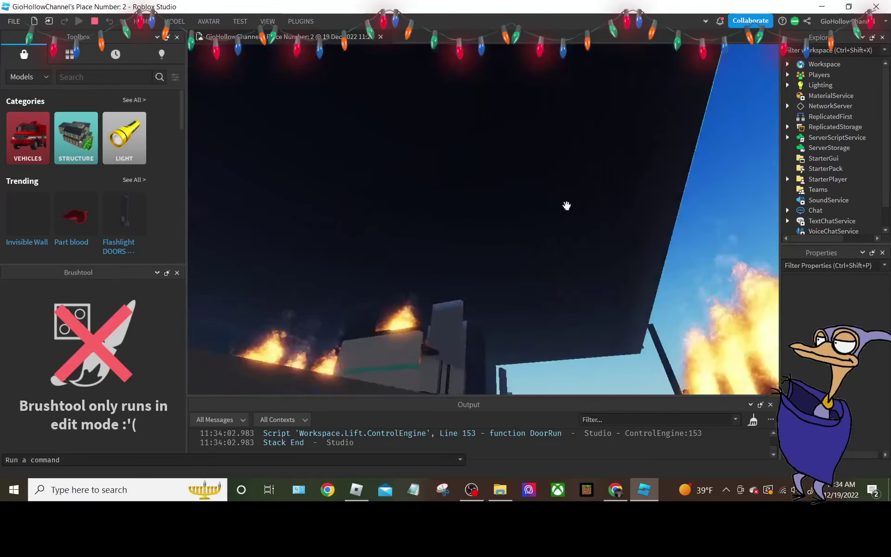
{"action": "scroll", "coordinate": [567, 205], "scroll_direction": "down", "scroll_amount": 10}
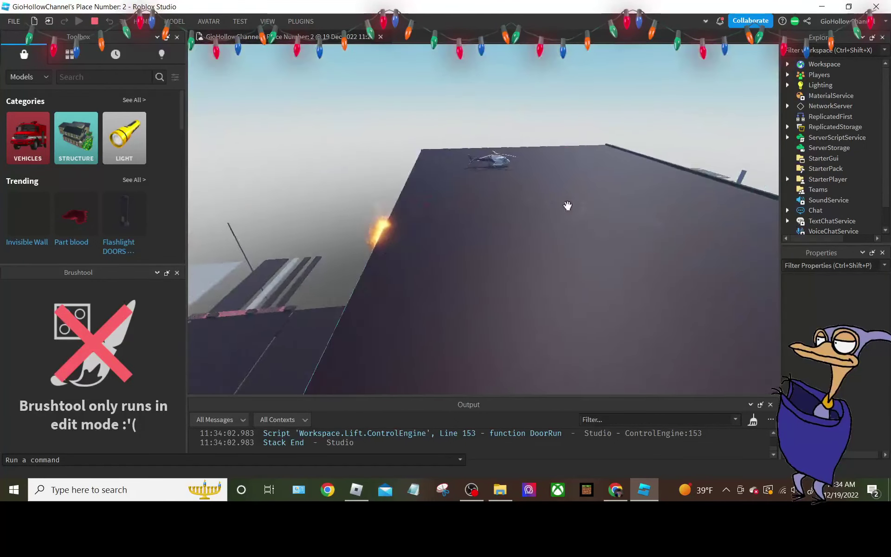
{"action": "scroll", "coordinate": [567, 205], "scroll_direction": "up", "scroll_amount": 10}
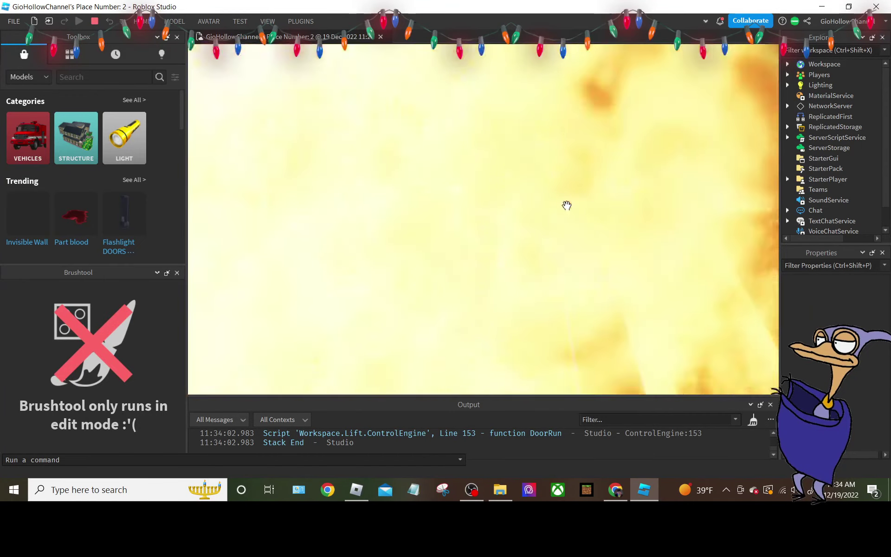
{"action": "scroll", "coordinate": [567, 206], "scroll_direction": "down", "scroll_amount": 10}
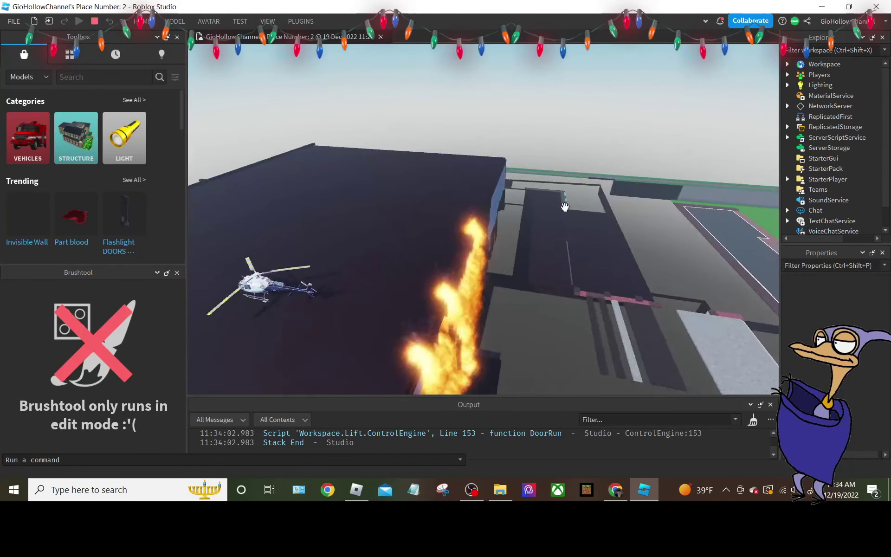
{"action": "scroll", "coordinate": [565, 207], "scroll_direction": "down", "scroll_amount": 5}
{"action": "scroll", "coordinate": [567, 206], "scroll_direction": "up", "scroll_amount": 10}
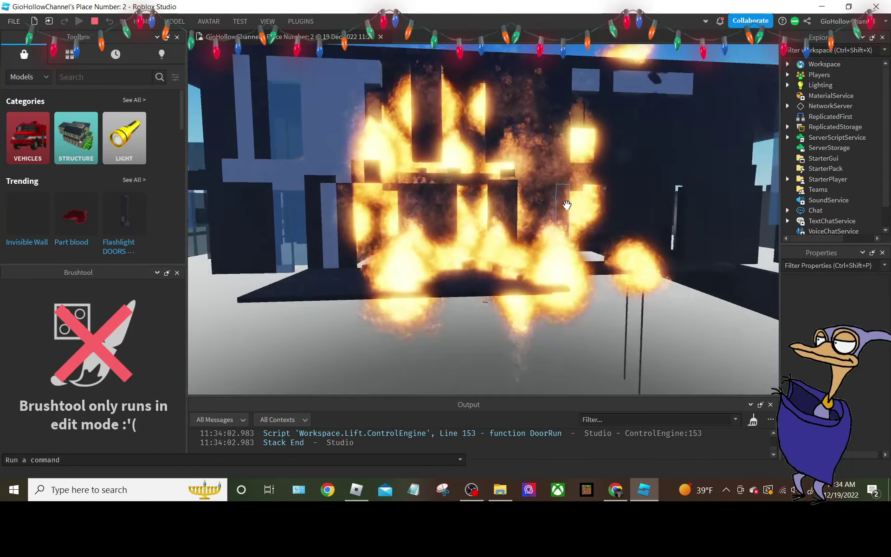
{"action": "scroll", "coordinate": [566, 206], "scroll_direction": "down", "scroll_amount": 8}
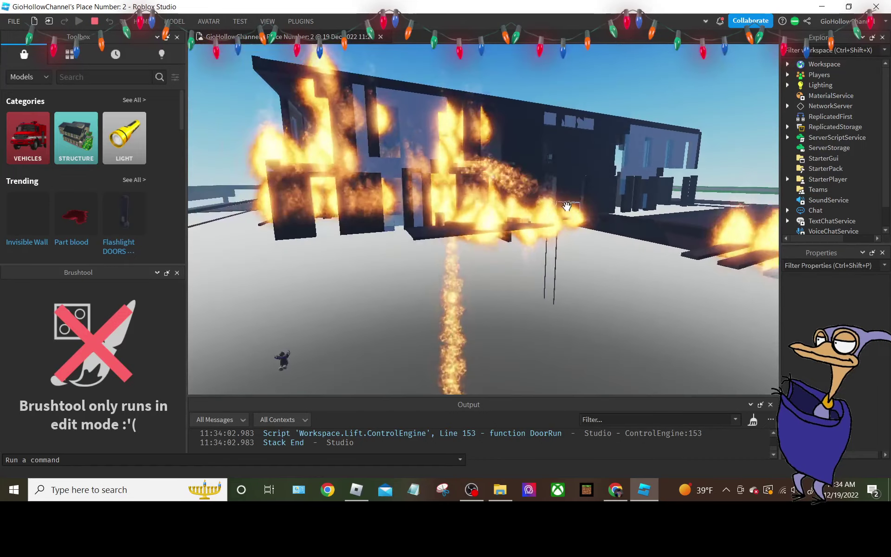
{"action": "right_click_drag", "start_coordinate": [566, 206], "coordinate": [567, 218]}
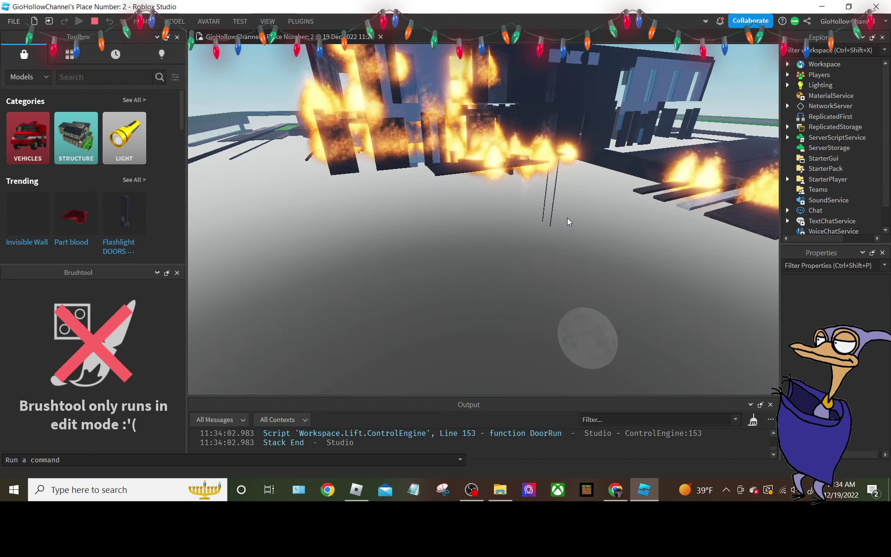
{"action": "mouse_move", "coordinate": [516, 250]}
{"action": "right_mouse_down"}
{"action": "mouse_move", "coordinate": [531, 258]}
{"action": "mouse_move", "coordinate": [559, 250]}
{"action": "mouse_move", "coordinate": [548, 254]}
{"action": "right_mouse_up"}
Select the burning water fountain and drag it vertically with the Move tool to see how it and its flames react.
{"action": "left_click", "coordinate": [446, 177]}
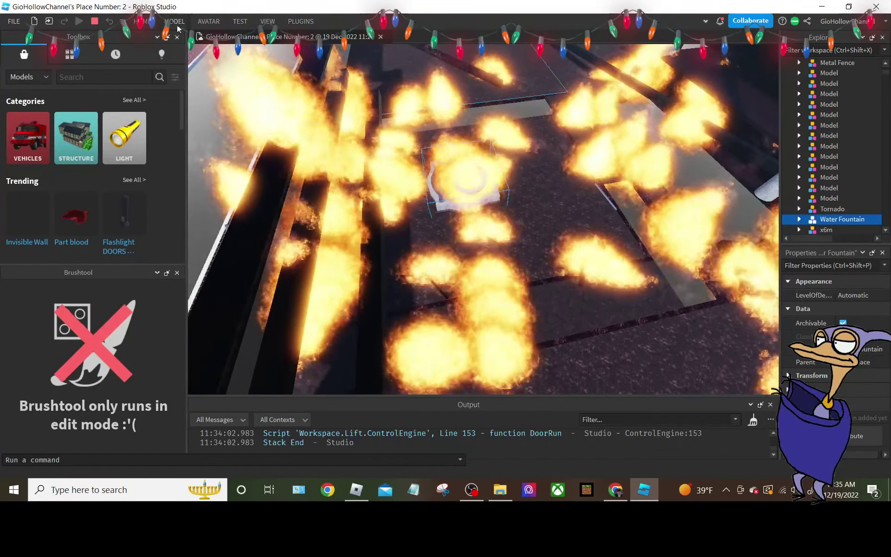
{"action": "key", "text": "ctrl+F1"}
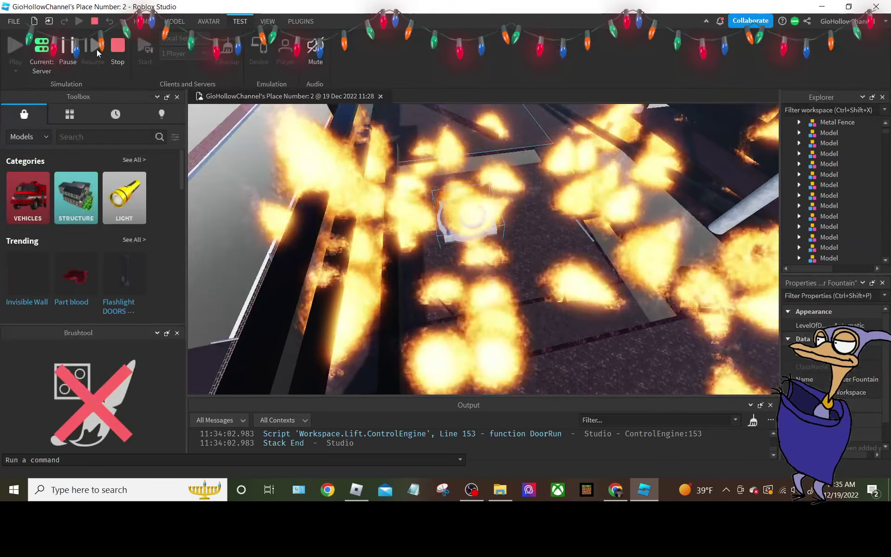
{"action": "left_click", "coordinate": [170, 21]}
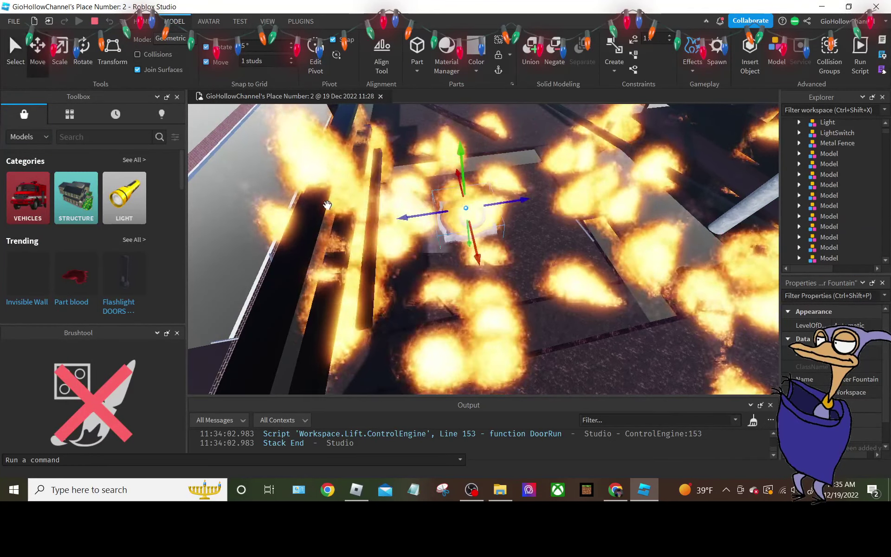
{"action": "right_click_drag", "start_coordinate": [327, 205], "coordinate": [459, 263]}
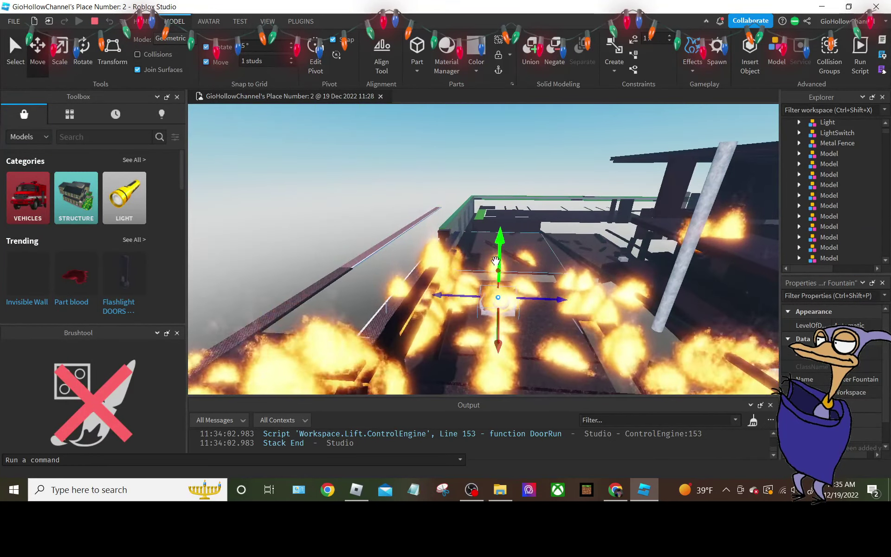
{"action": "right_click_drag", "start_coordinate": [496, 120], "coordinate": [490, 165]}
{"action": "left_click_drag", "start_coordinate": [491, 175], "coordinate": [495, 144]}
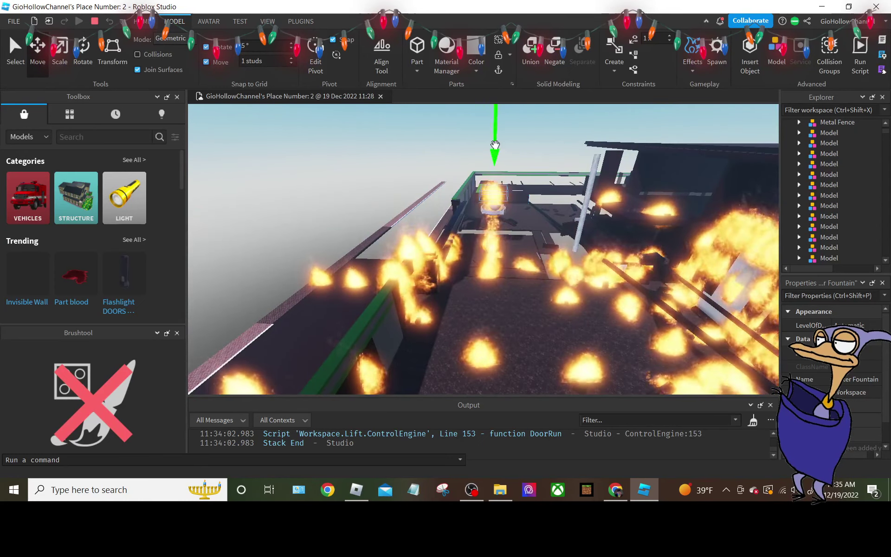
{"action": "scroll", "coordinate": [518, 227], "scroll_direction": "up", "scroll_amount": 5}
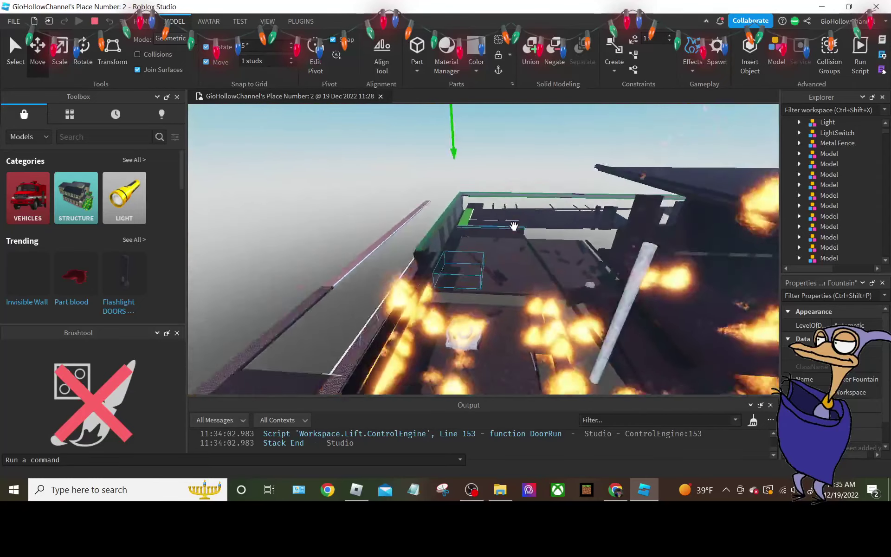
{"action": "right_click_drag", "start_coordinate": [514, 226], "coordinate": [517, 226]}
{"action": "middle_click_drag", "start_coordinate": [517, 226], "coordinate": [451, 254]}
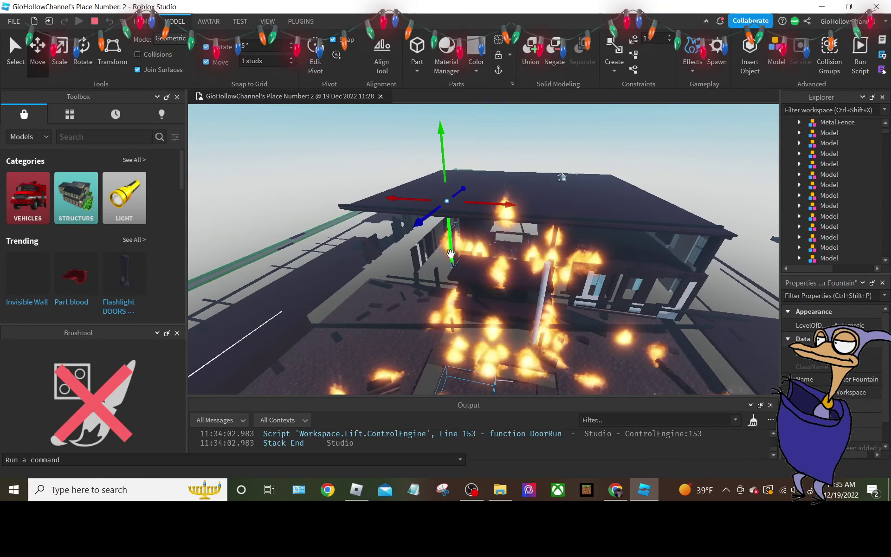
Inspect the burning facade up close and select the charred canopy slabs in front of it with the Move tool.
{"action": "scroll", "coordinate": [509, 278], "scroll_direction": "up", "scroll_amount": 8}
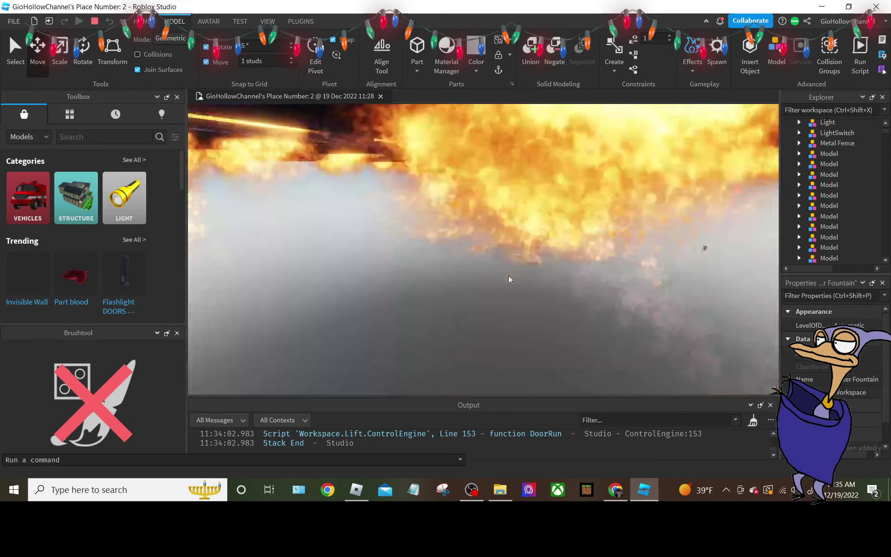
{"action": "scroll", "coordinate": [509, 279], "scroll_direction": "down", "scroll_amount": 8}
{"action": "mouse_move", "coordinate": [507, 269]}
{"action": "right_mouse_down"}
{"action": "mouse_move", "coordinate": [372, 244]}
{"action": "mouse_move", "coordinate": [454, 273]}
{"action": "mouse_move", "coordinate": [432, 281]}
{"action": "right_mouse_up"}
{"action": "scroll", "coordinate": [370, 244], "scroll_direction": "down", "scroll_amount": 3}
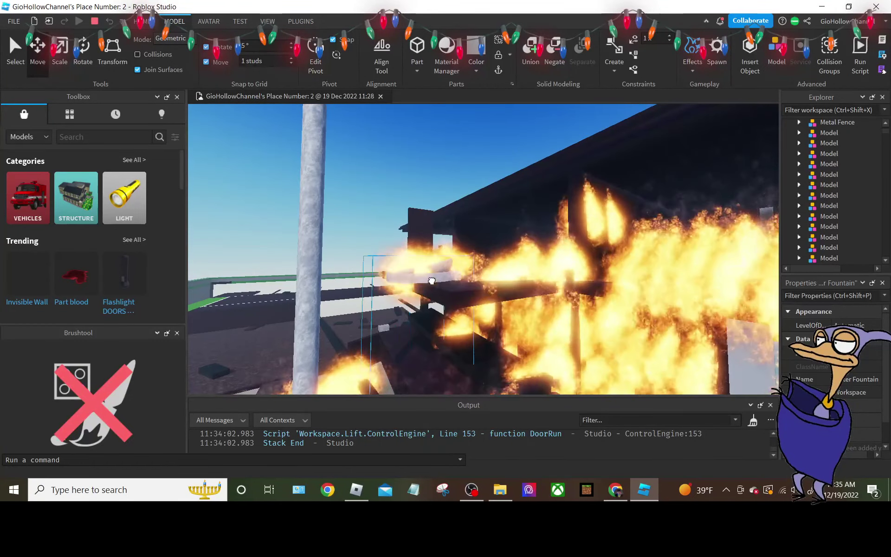
{"action": "left_click", "coordinate": [438, 288]}
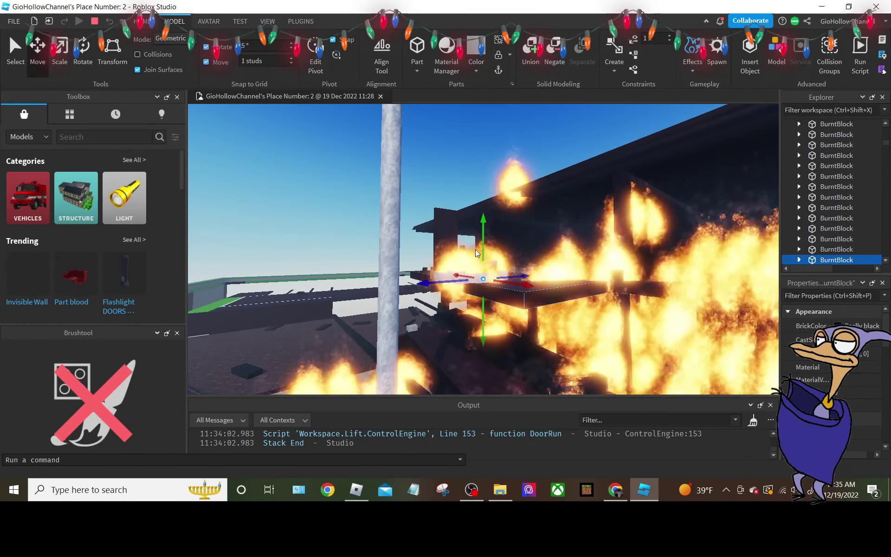
{"action": "scroll", "coordinate": [526, 264], "scroll_direction": "up", "scroll_amount": 3}
{"action": "left_click", "coordinate": [527, 264]}
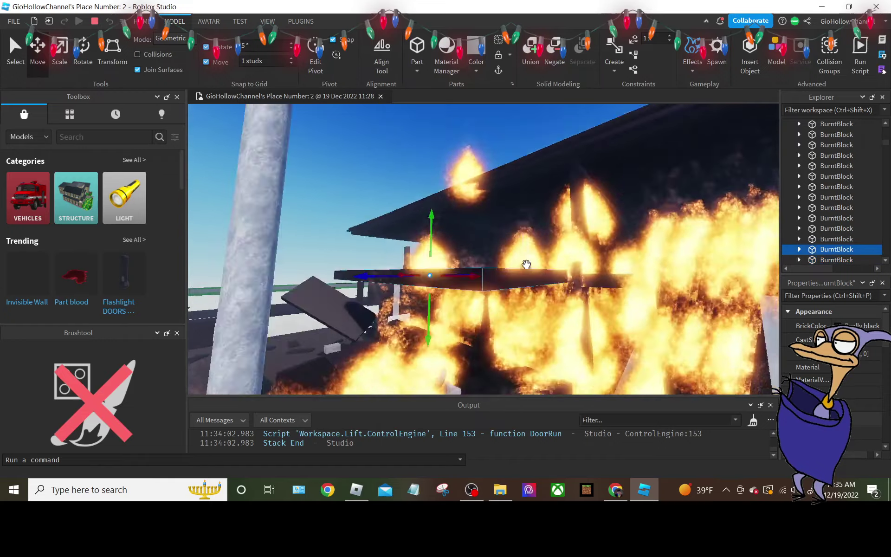
{"action": "scroll", "coordinate": [526, 264], "scroll_direction": "down", "scroll_amount": 5}
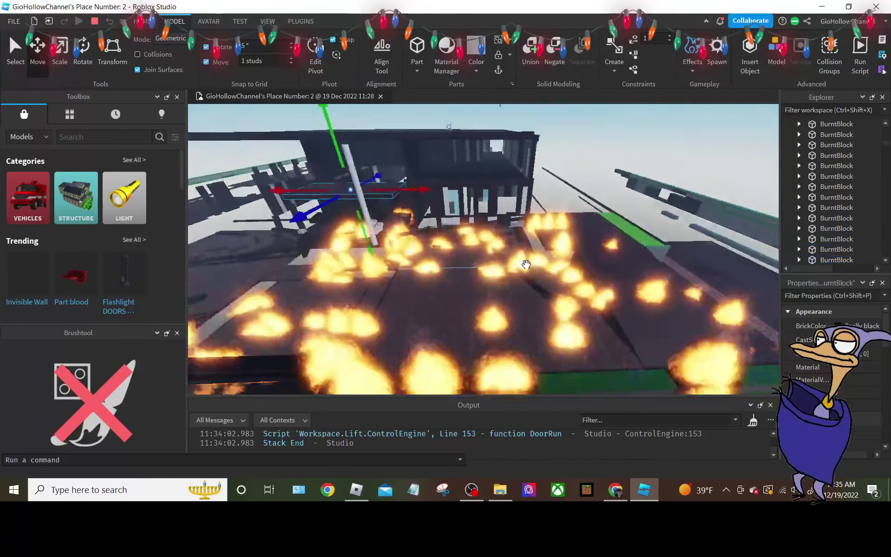
Pull a burning charred floor slab out of the courtyard with the Move tool and watch its flames trail.
{"action": "left_click_drag", "start_coordinate": [518, 248], "coordinate": [522, 236]}
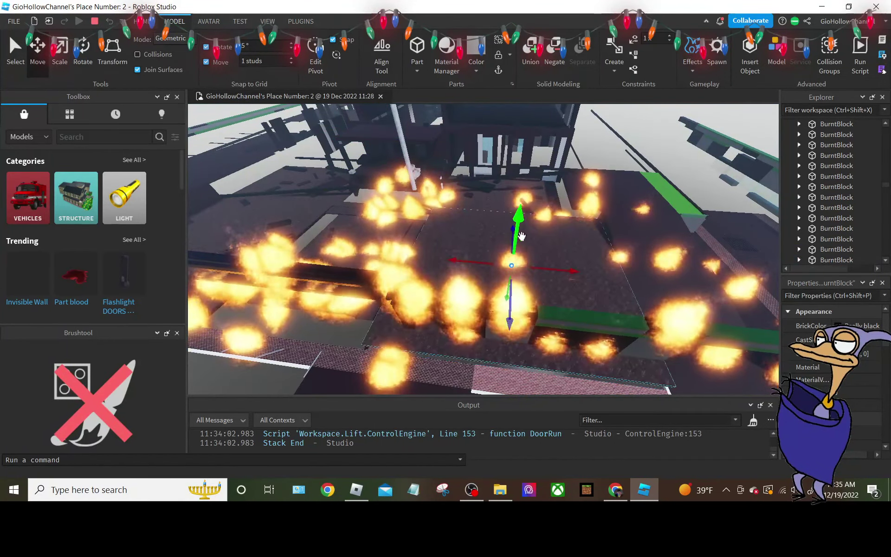
{"action": "left_click", "coordinate": [523, 229]}
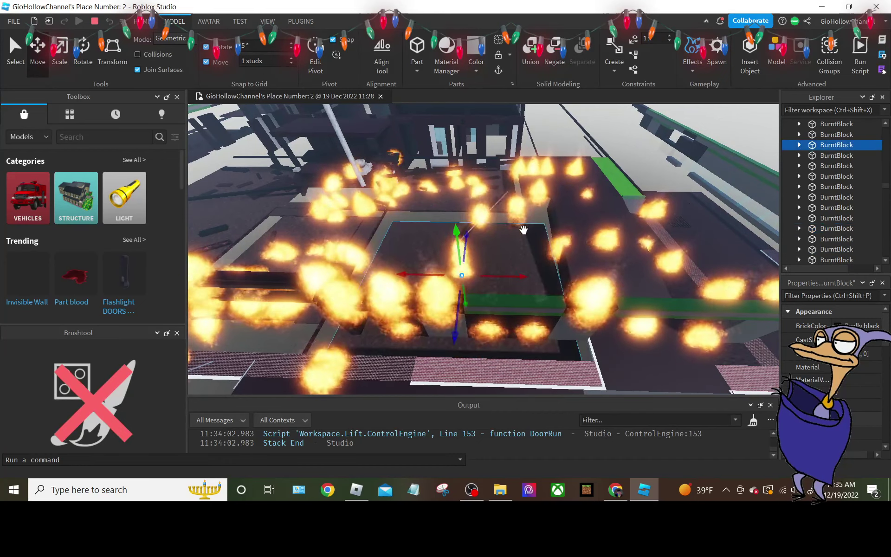
{"action": "right_click_drag", "start_coordinate": [535, 228], "coordinate": [531, 226]}
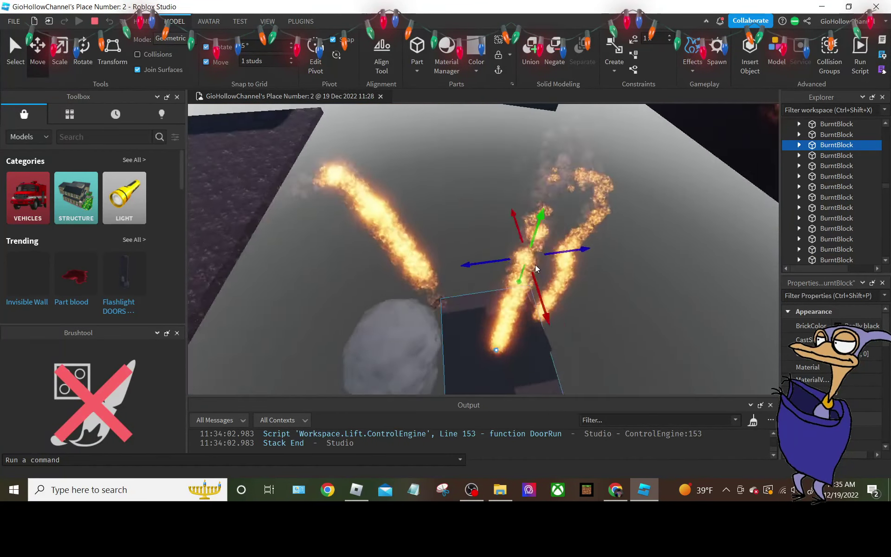
{"action": "mouse_move", "coordinate": [536, 268]}
{"action": "right_mouse_down"}
{"action": "mouse_move", "coordinate": [501, 227]}
{"action": "mouse_move", "coordinate": [471, 224]}
{"action": "mouse_move", "coordinate": [496, 312]}
{"action": "right_mouse_up"}
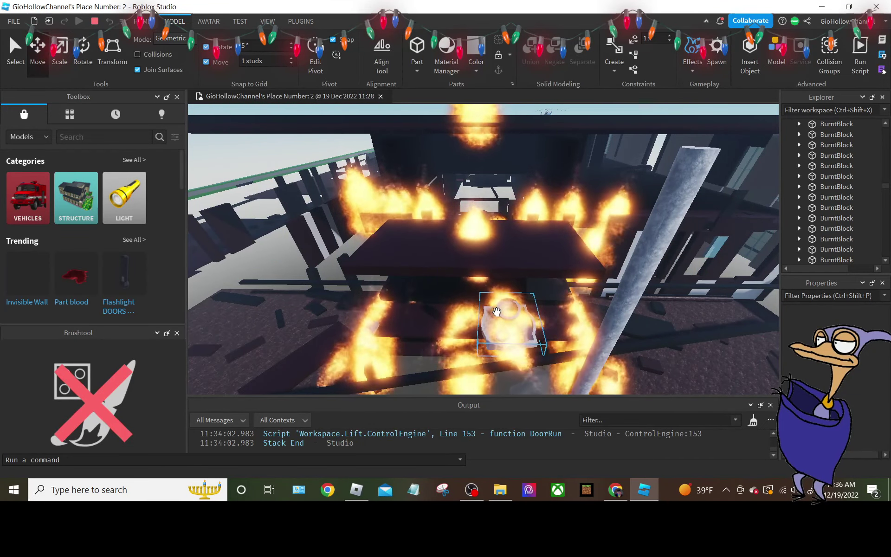
Select the building's large charred roof slab and pull it off to one side of the building with the Move tool.
{"action": "scroll", "coordinate": [496, 311], "scroll_direction": "down", "scroll_amount": 5}
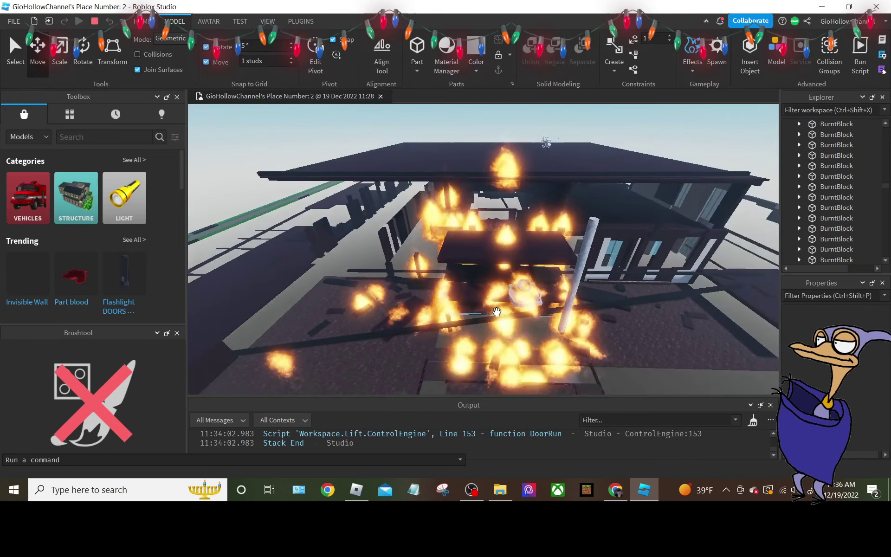
{"action": "right_click_drag", "start_coordinate": [480, 311], "coordinate": [469, 277]}
{"action": "scroll", "coordinate": [468, 276], "scroll_direction": "up", "scroll_amount": 5}
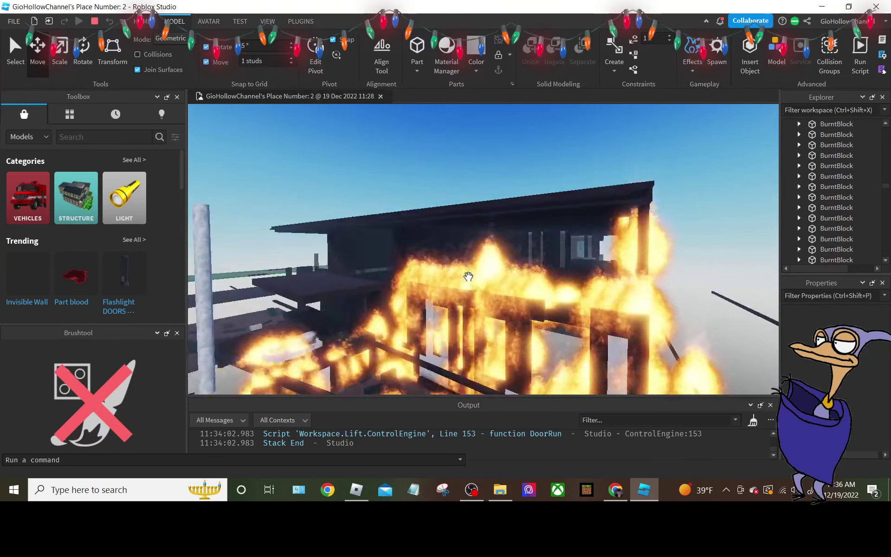
{"action": "key", "text": "e"}
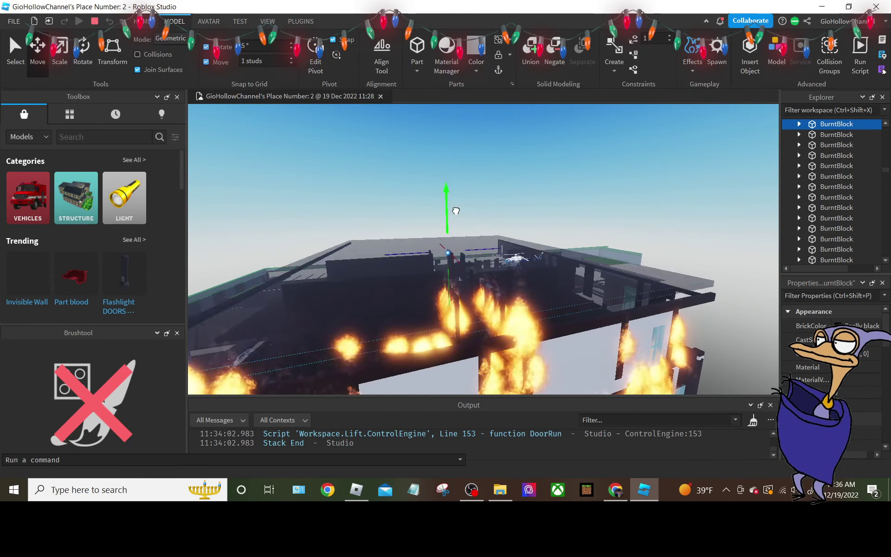
{"action": "key", "text": "a"}
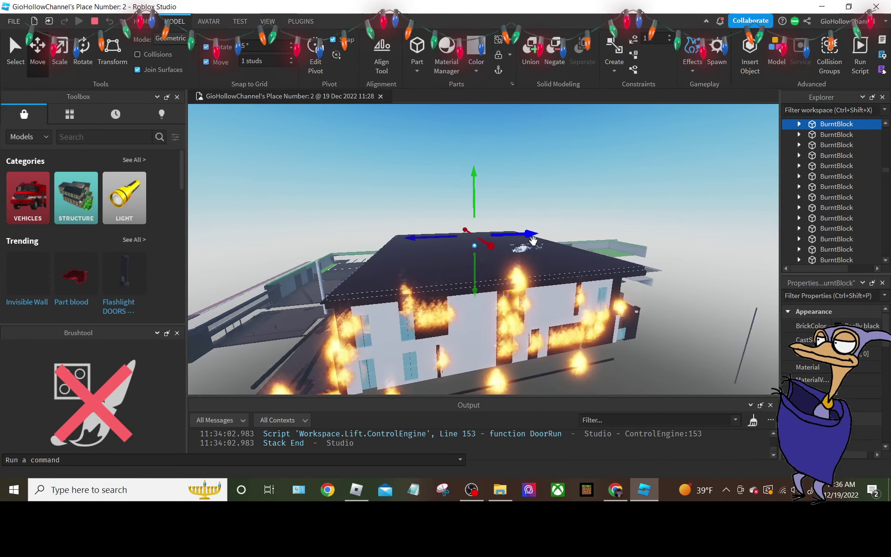
{"action": "left_click_drag", "start_coordinate": [468, 246], "coordinate": [469, 301]}
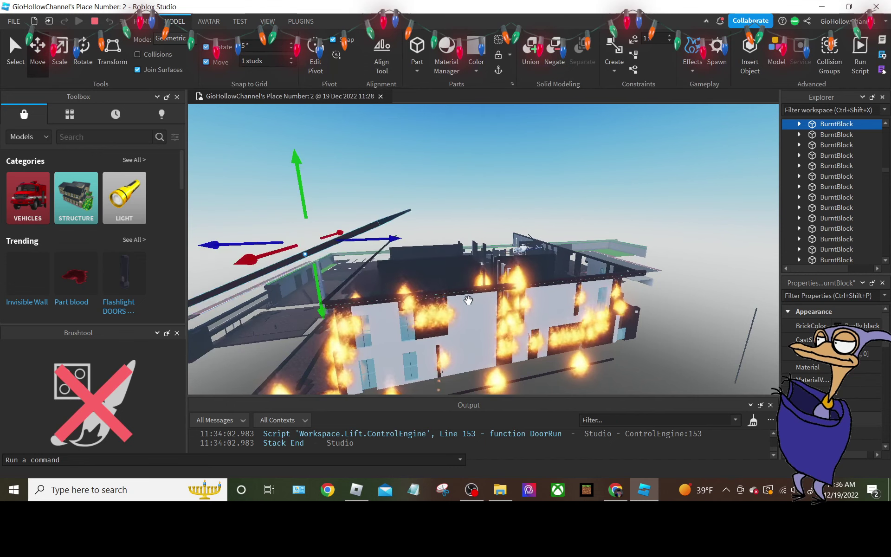
{"action": "key", "text": "a"}
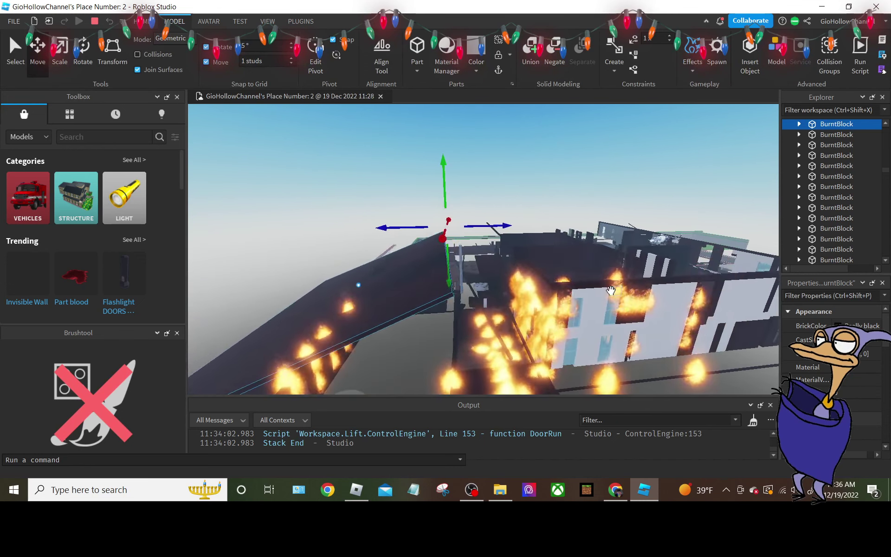
{"action": "right_click_drag", "start_coordinate": [609, 292], "coordinate": [612, 294]}
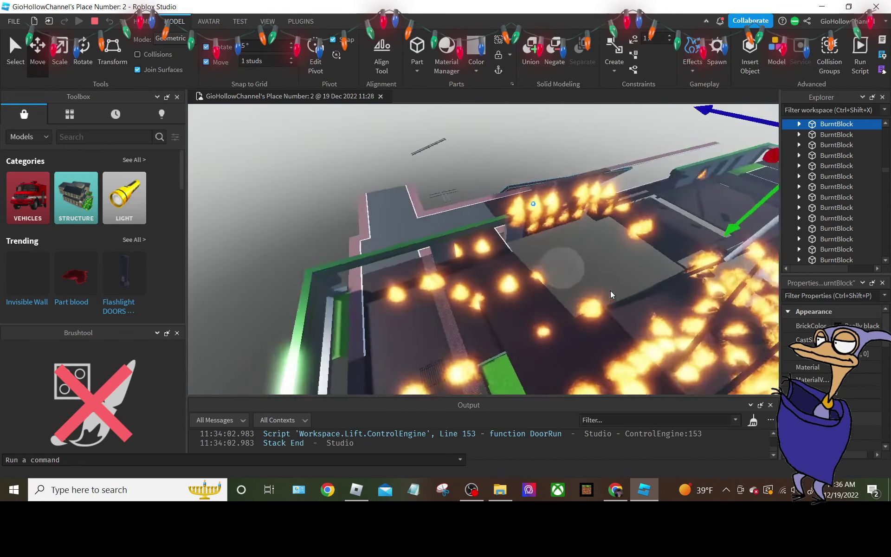
Move a burning slab of the dark walkway between the brick edgings out of its place with the Move tool.
{"action": "left_click", "coordinate": [611, 290]}
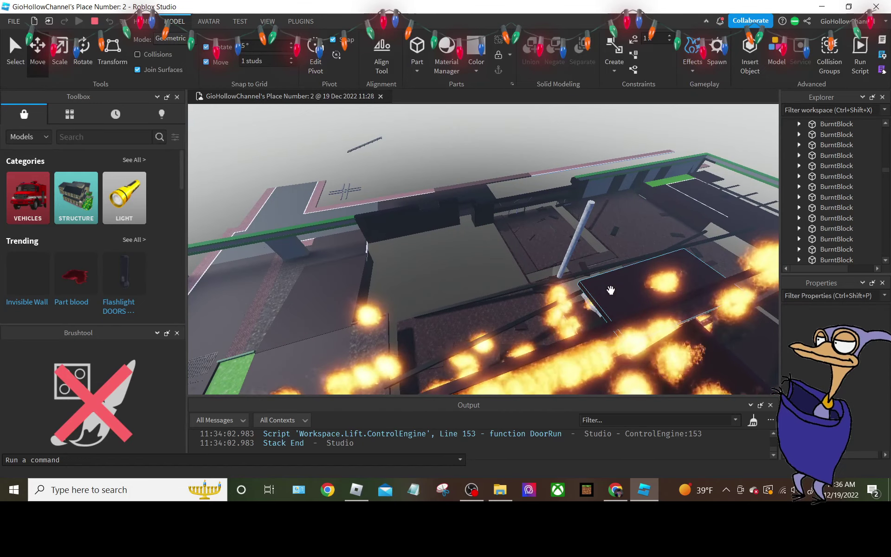
{"action": "key", "text": "w"}
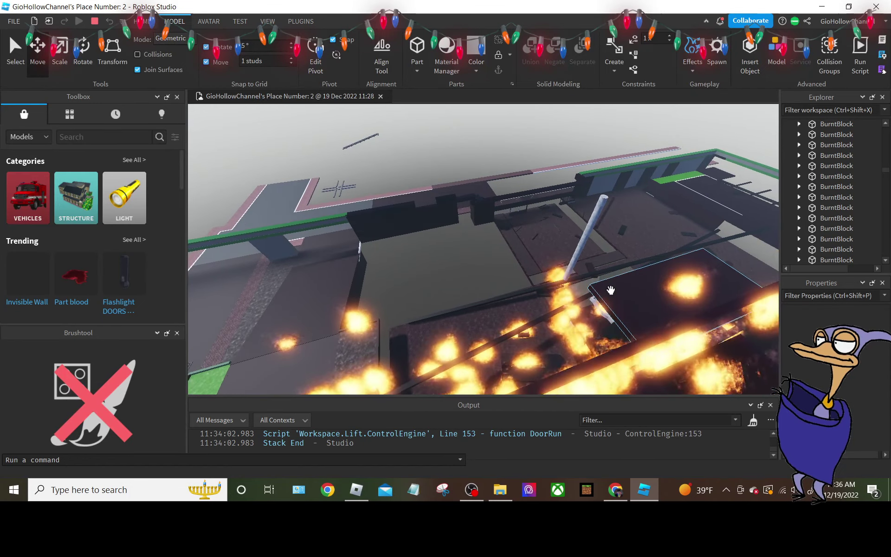
{"action": "key", "text": "w"}
{"action": "mouse_move", "coordinate": [611, 290]}
{"action": "right_mouse_down"}
{"action": "mouse_move", "coordinate": [761, 318]}
{"action": "mouse_move", "coordinate": [752, 315]}
{"action": "mouse_move", "coordinate": [762, 328]}
{"action": "mouse_move", "coordinate": [571, 302]}
{"action": "mouse_move", "coordinate": [619, 318]}
{"action": "right_mouse_up"}
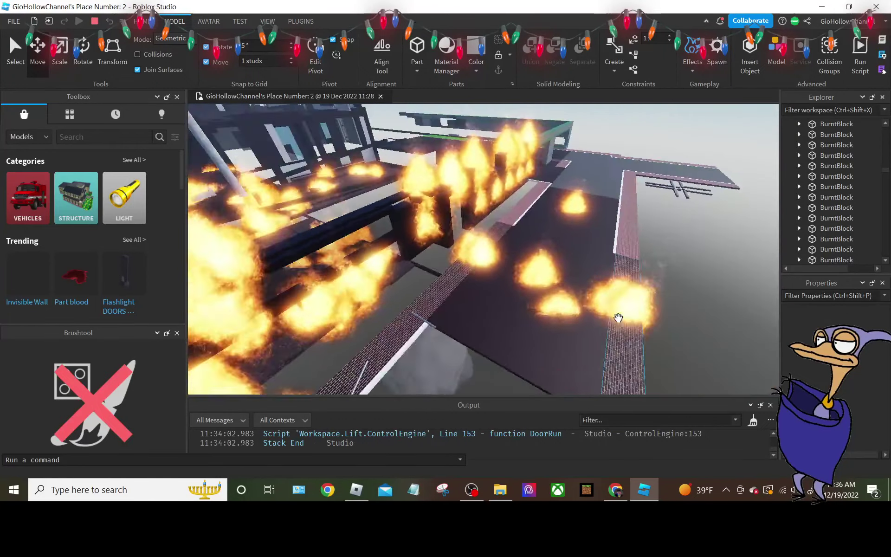
{"action": "left_click_drag", "start_coordinate": [518, 231], "coordinate": [560, 243]}
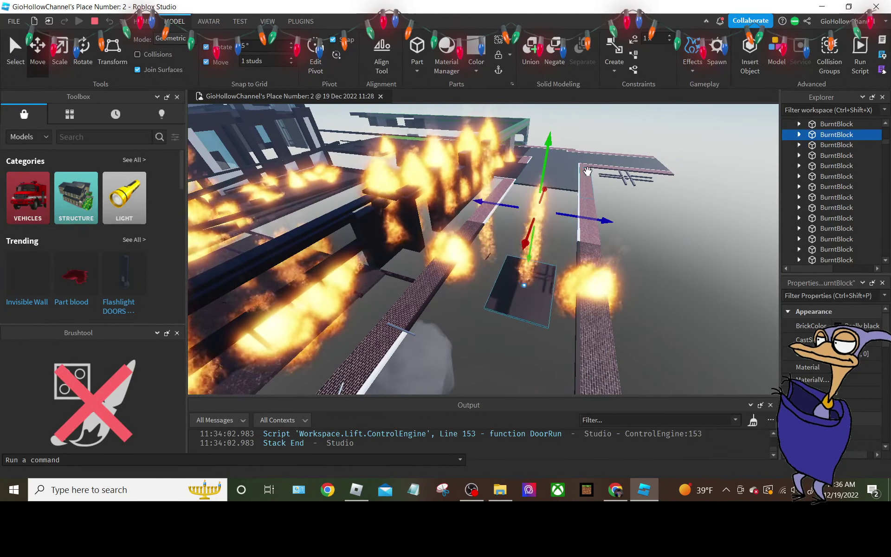
Select the cross-shaped beam model near the walkway and move it next to the burning wall.
{"action": "right_click_drag", "start_coordinate": [590, 171], "coordinate": [673, 216]}
{"action": "left_click", "coordinate": [673, 216]}
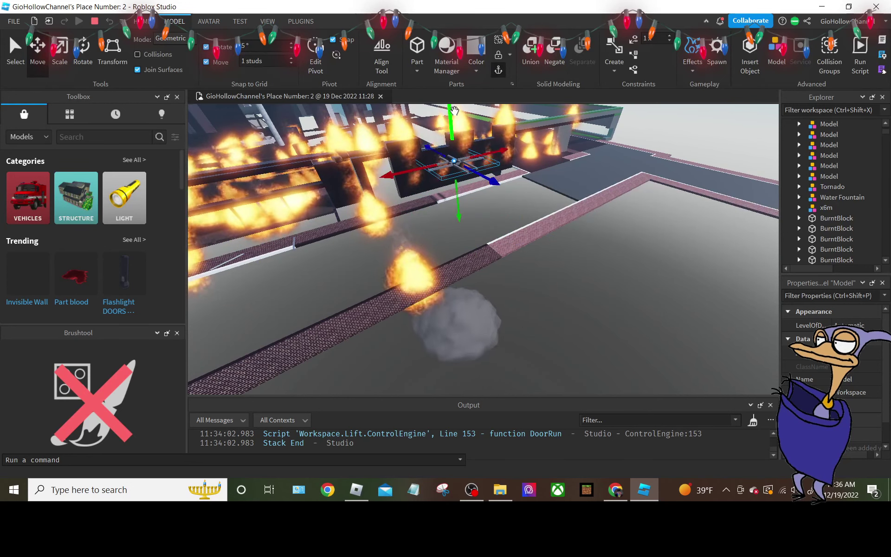
{"action": "right_click_drag", "start_coordinate": [454, 110], "coordinate": [505, 188]}
{"action": "key", "text": "w"}
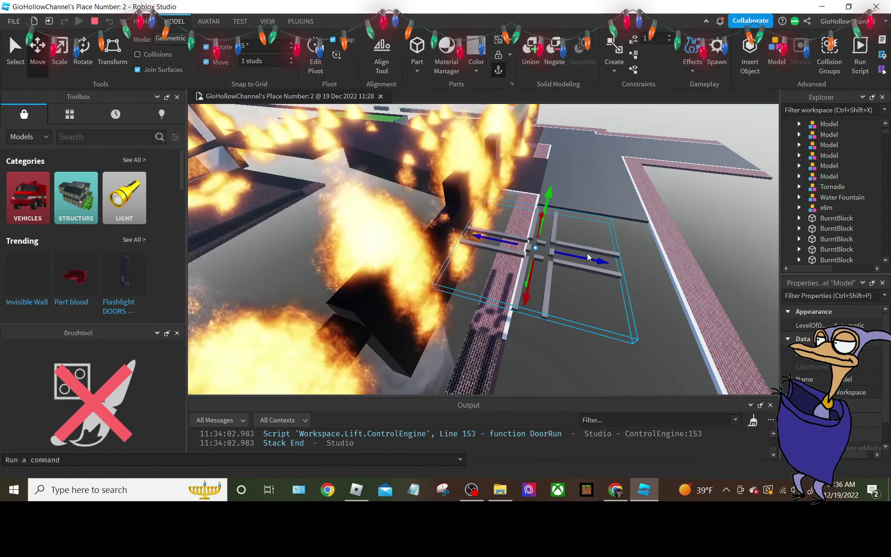
{"action": "right_click_drag", "start_coordinate": [586, 252], "coordinate": [587, 249]}
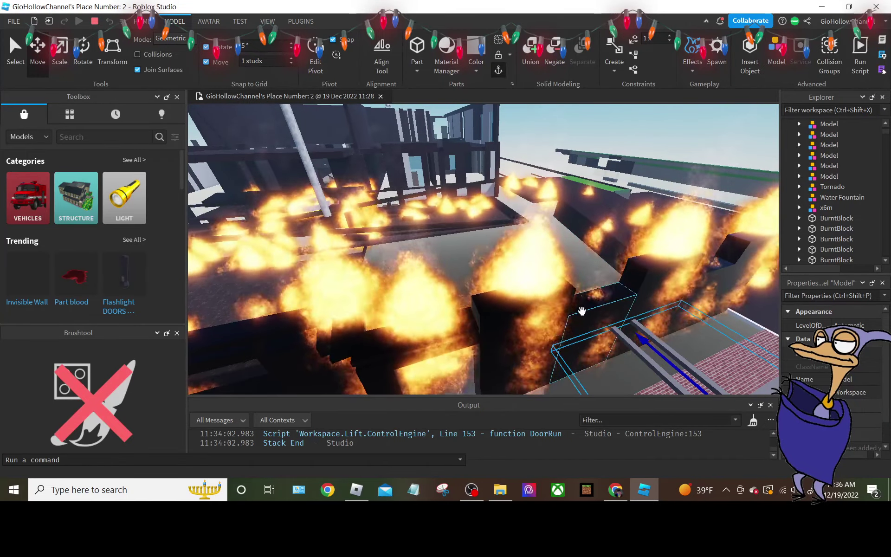
Examine the collapsing facade and burning grounds from close up and from a distance.
{"action": "mouse_move", "coordinate": [581, 311]}
{"action": "right_mouse_down"}
{"action": "mouse_move", "coordinate": [572, 333]}
{"action": "mouse_move", "coordinate": [572, 305]}
{"action": "right_mouse_up"}
{"action": "scroll", "coordinate": [574, 305], "scroll_direction": "down", "scroll_amount": 5}
{"action": "scroll", "coordinate": [566, 305], "scroll_direction": "up", "scroll_amount": 5}
{"action": "scroll", "coordinate": [573, 306], "scroll_direction": "down", "scroll_amount": 6}
{"action": "scroll", "coordinate": [659, 193], "scroll_direction": "down", "scroll_amount": 3}
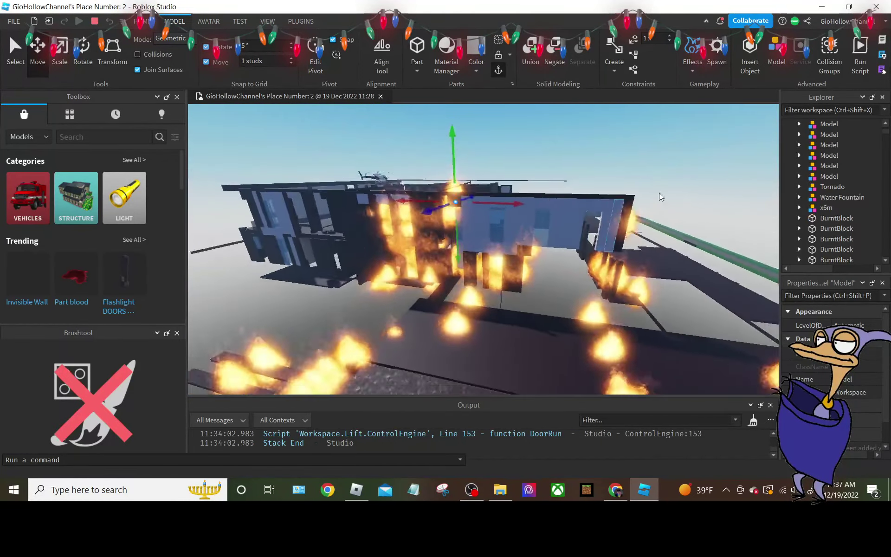
{"action": "scroll", "coordinate": [659, 193], "scroll_direction": "down", "scroll_amount": 2}
Search the workspace objects for "spawn" and clear the search.
{"action": "type", "text": "spawn"}
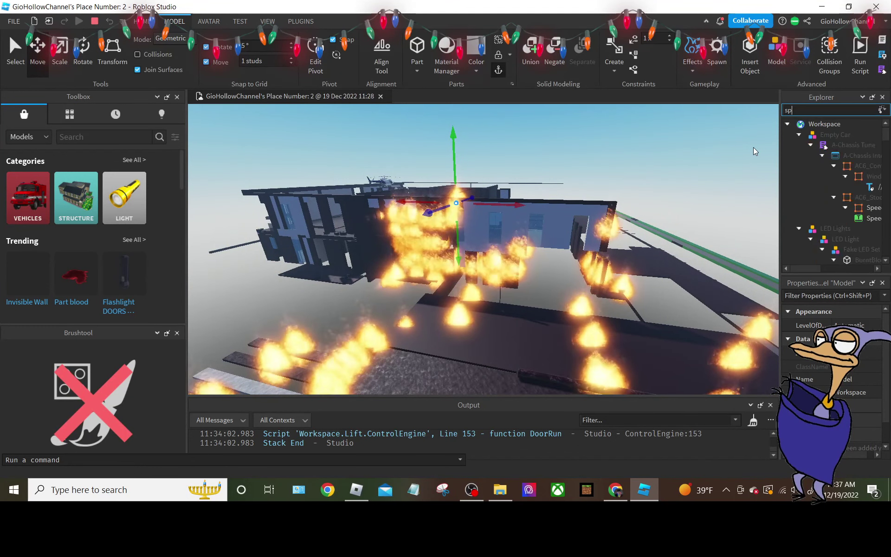
{"action": "key", "text": "BackSpace"}
{"action": "key", "text": "BackSpace"}
{"action": "key", "text": "BackSpace"}
{"action": "key", "text": "BackSpace"}
{"action": "key", "text": "BackSpace"}
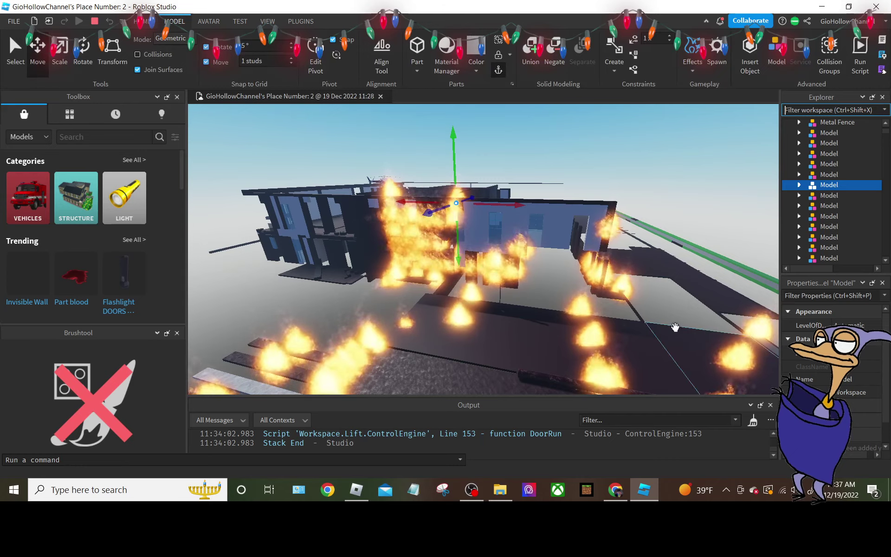
Examine the burning upper walls and the helicopter amid the debris from above.
{"action": "key", "text": "w"}
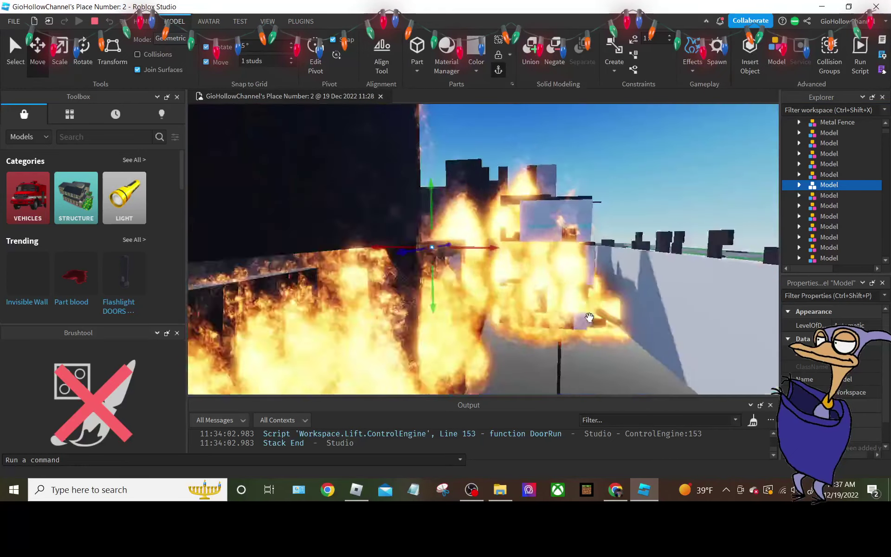
{"action": "key", "text": "s"}
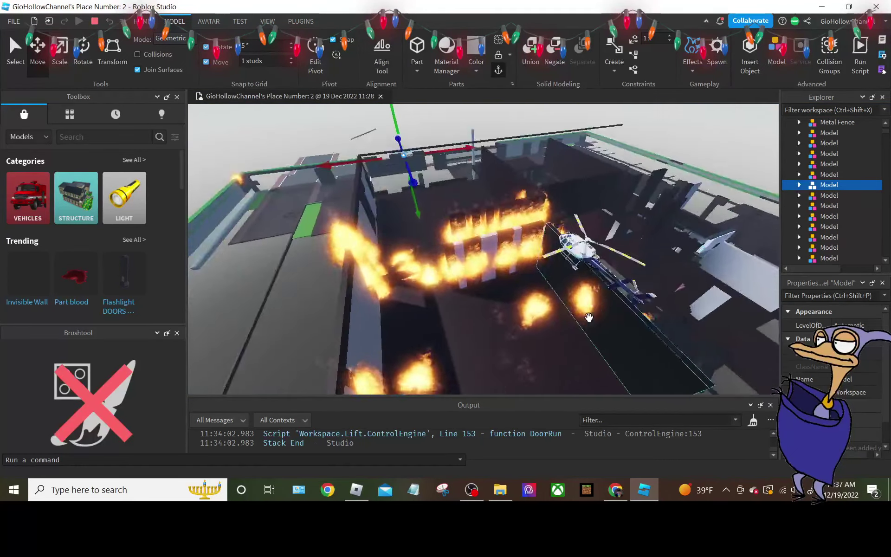
Select the helicopter amid the burning debris and delete it.
{"action": "right_click_drag", "start_coordinate": [590, 317], "coordinate": [533, 317]}
{"action": "left_click_drag", "start_coordinate": [519, 266], "coordinate": [524, 243]}
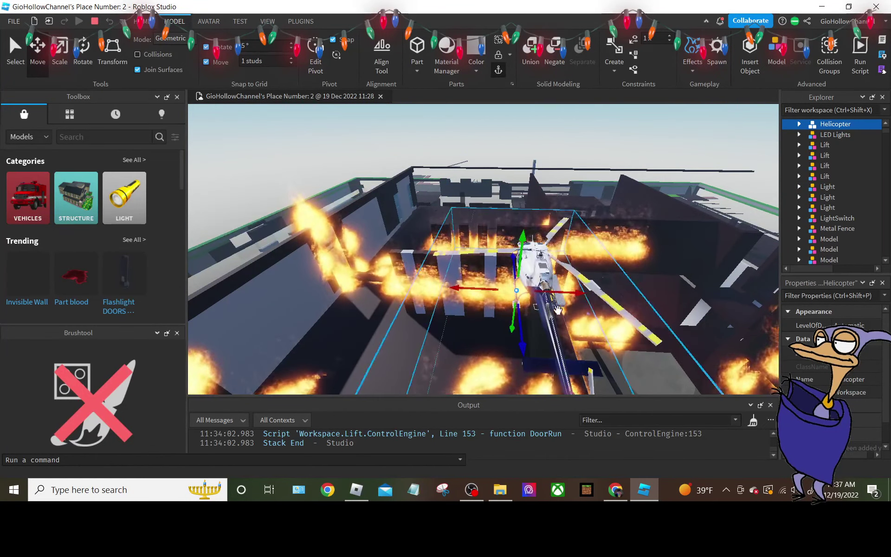
{"action": "key", "text": "ctrl+d"}
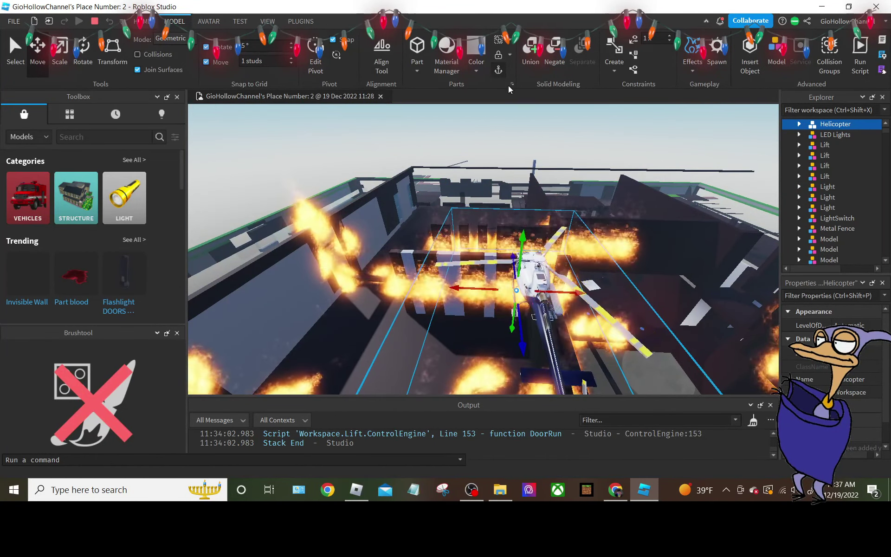
{"action": "scroll", "coordinate": [597, 238], "scroll_direction": "up", "scroll_amount": 10}
{"action": "mouse_move", "coordinate": [597, 238]}
{"action": "right_mouse_down"}
{"action": "mouse_move", "coordinate": [600, 252]}
{"action": "mouse_move", "coordinate": [597, 238]}
{"action": "right_mouse_up"}
{"action": "key", "text": "Delete"}
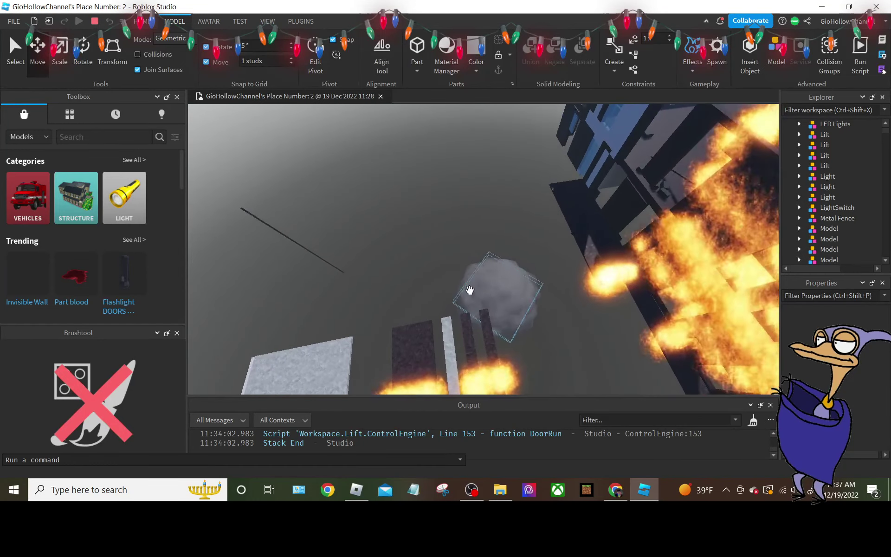
Select the burning block at the top edge of the flaming wall and raise it above the roofline.
{"action": "mouse_move", "coordinate": [470, 290]}
{"action": "right_mouse_down"}
{"action": "mouse_move", "coordinate": [473, 298]}
{"action": "mouse_move", "coordinate": [504, 274]}
{"action": "right_mouse_up"}
{"action": "right_click_drag", "start_coordinate": [365, 254], "coordinate": [364, 254]}
{"action": "left_click", "coordinate": [365, 258]}
{"action": "scroll", "coordinate": [444, 271], "scroll_direction": "down", "scroll_amount": 5}
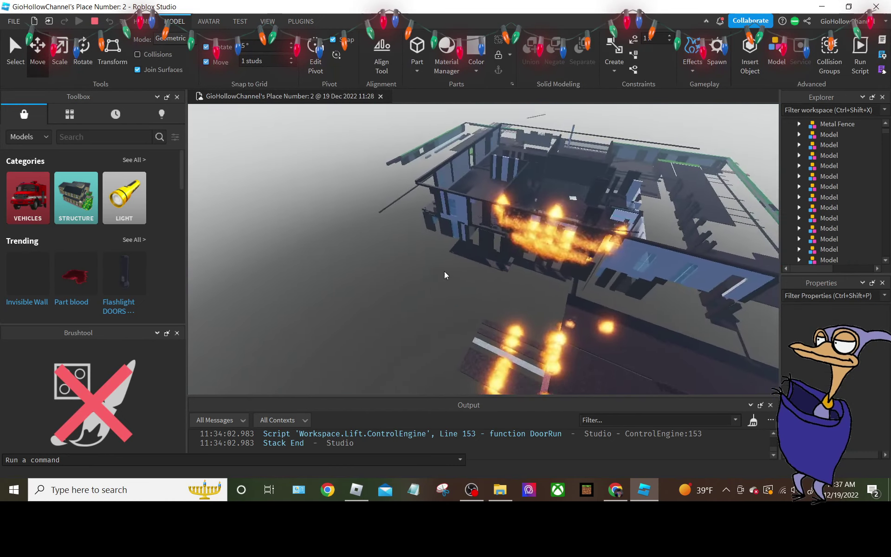
{"action": "scroll", "coordinate": [445, 268], "scroll_direction": "up", "scroll_amount": 8}
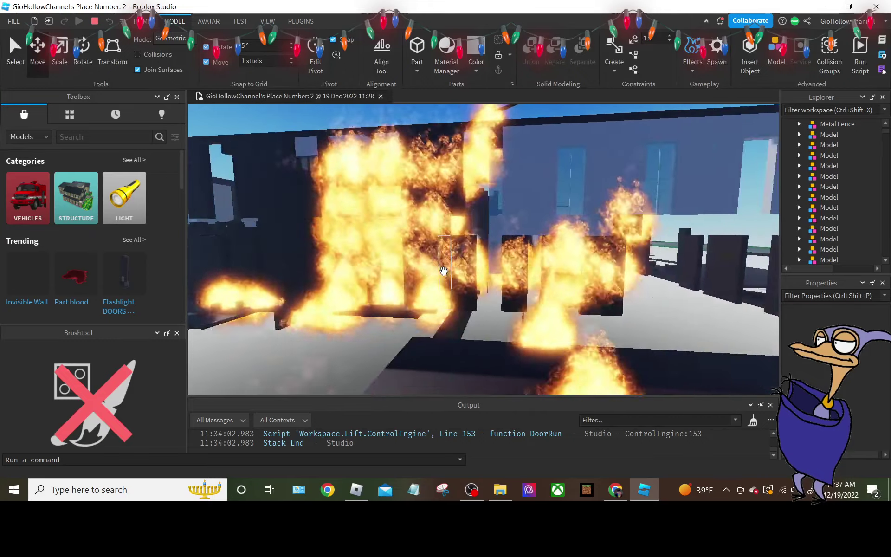
{"action": "right_click_drag", "start_coordinate": [445, 268], "coordinate": [442, 264]}
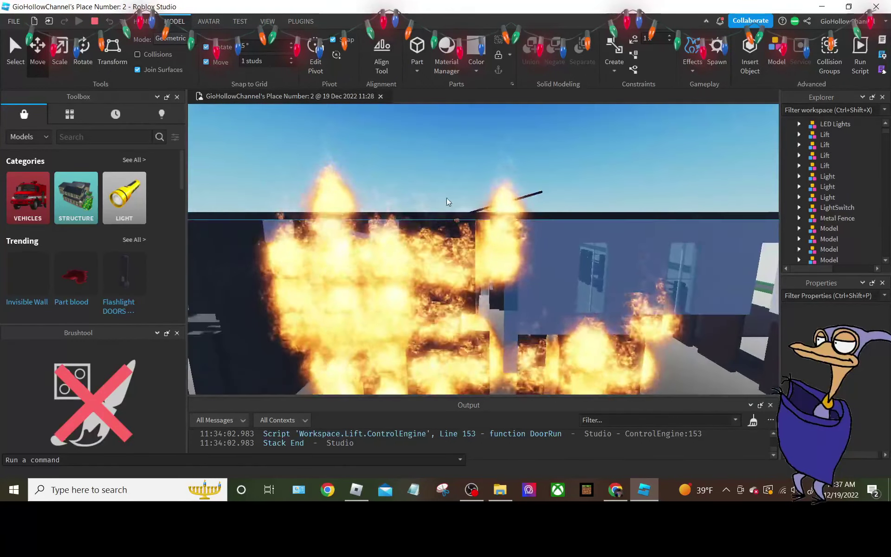
{"action": "left_click", "coordinate": [459, 214]}
{"action": "scroll", "coordinate": [460, 215], "scroll_direction": "down", "scroll_amount": 5}
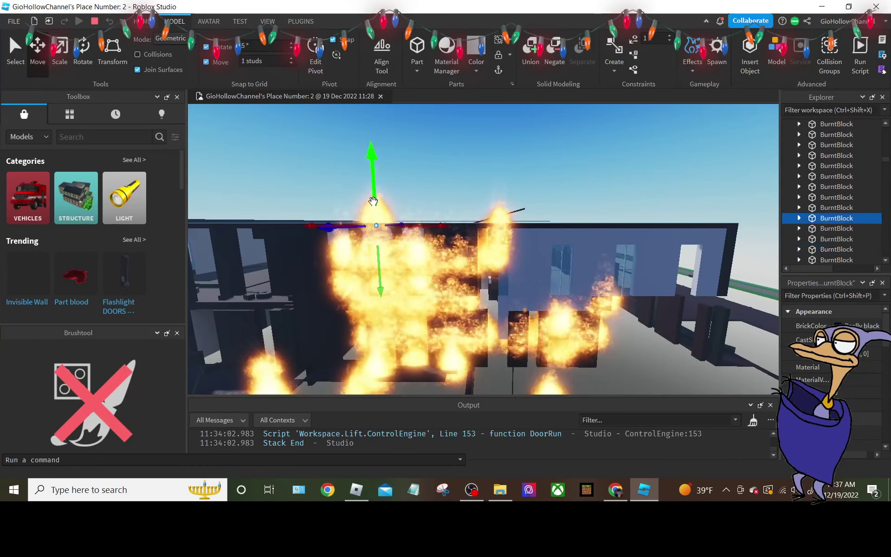
{"action": "scroll", "coordinate": [392, 218], "scroll_direction": "up", "scroll_amount": 2}
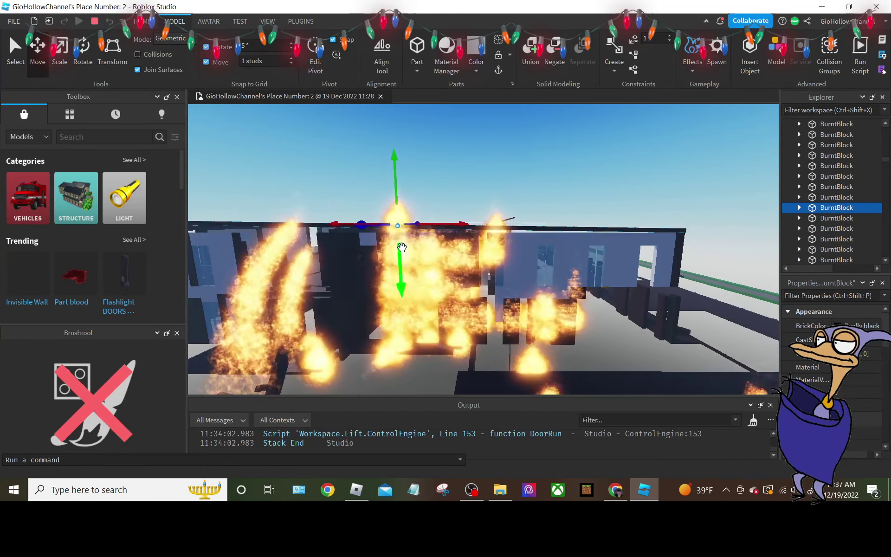
{"action": "left_click_drag", "start_coordinate": [390, 184], "coordinate": [391, 123]}
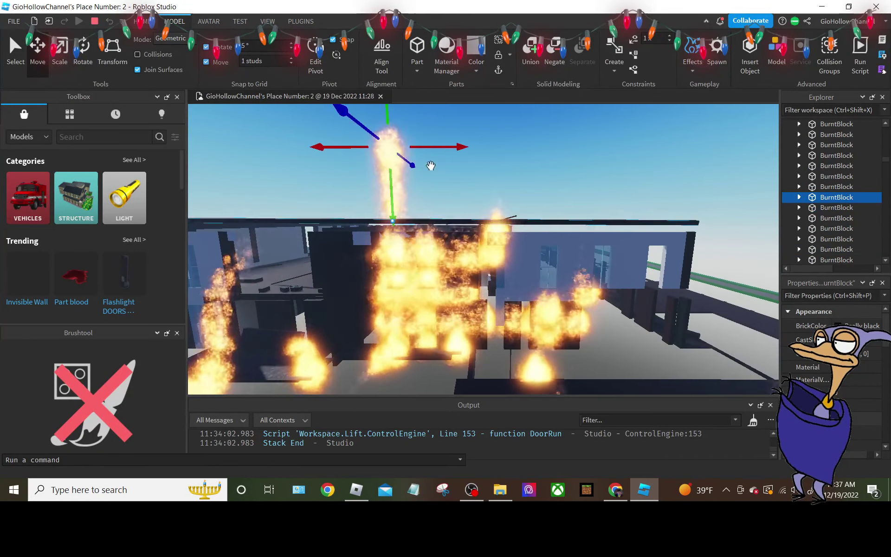
Select four burnt slabs on the ground in front of the burning building and move them upward.
{"action": "right_click_drag", "start_coordinate": [444, 256], "coordinate": [472, 288]}
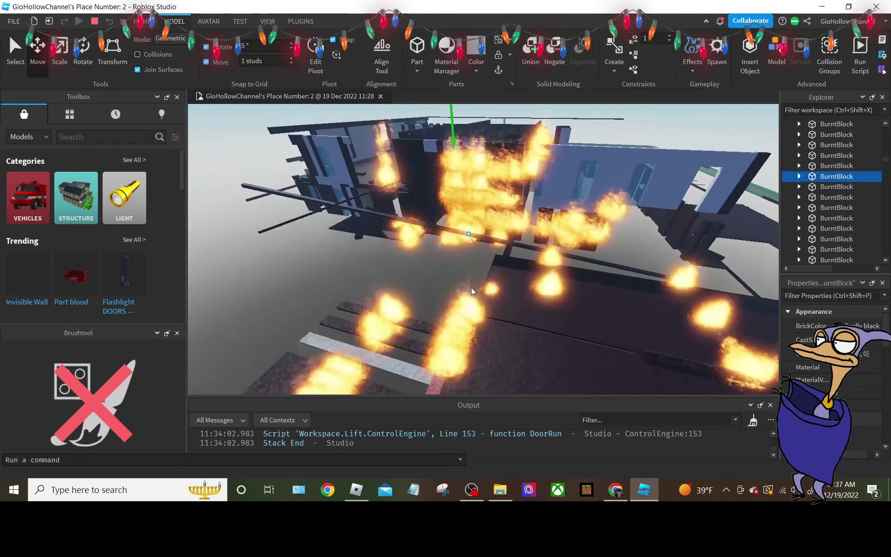
{"action": "scroll", "coordinate": [472, 287], "scroll_direction": "up", "scroll_amount": 3}
{"action": "left_click", "coordinate": [494, 287]}
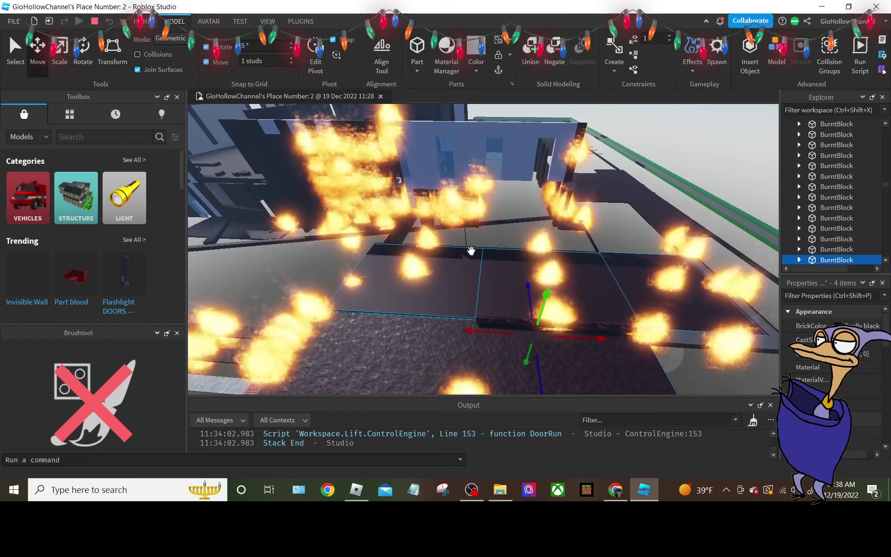
{"action": "right_click_drag", "start_coordinate": [518, 252], "coordinate": [523, 258]}
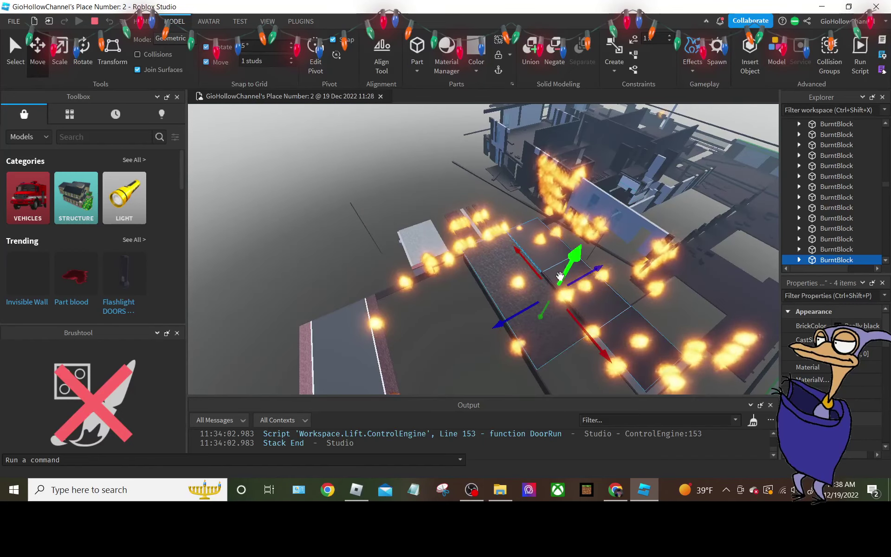
{"action": "left_click_drag", "start_coordinate": [560, 277], "coordinate": [564, 260]}
Select the thin part beside the burning corner frame, followed by the burnt slab along the green border.
{"action": "mouse_move", "coordinate": [564, 260]}
{"action": "right_mouse_down"}
{"action": "mouse_move", "coordinate": [592, 255]}
{"action": "mouse_move", "coordinate": [589, 264]}
{"action": "right_mouse_up"}
{"action": "left_click", "coordinate": [592, 256]}
{"action": "left_click", "coordinate": [578, 270]}
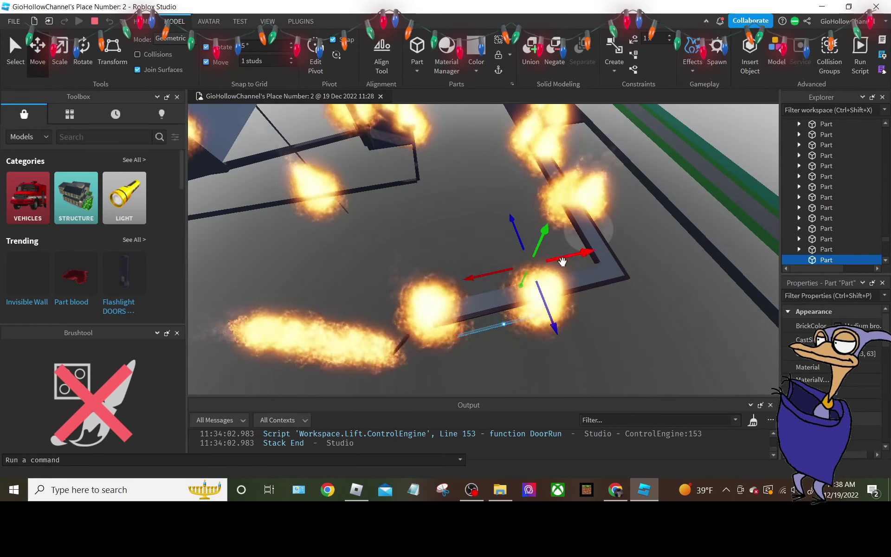
{"action": "mouse_move", "coordinate": [562, 261]}
{"action": "right_mouse_down"}
{"action": "mouse_move", "coordinate": [473, 232]}
{"action": "mouse_move", "coordinate": [500, 217]}
{"action": "right_mouse_up"}
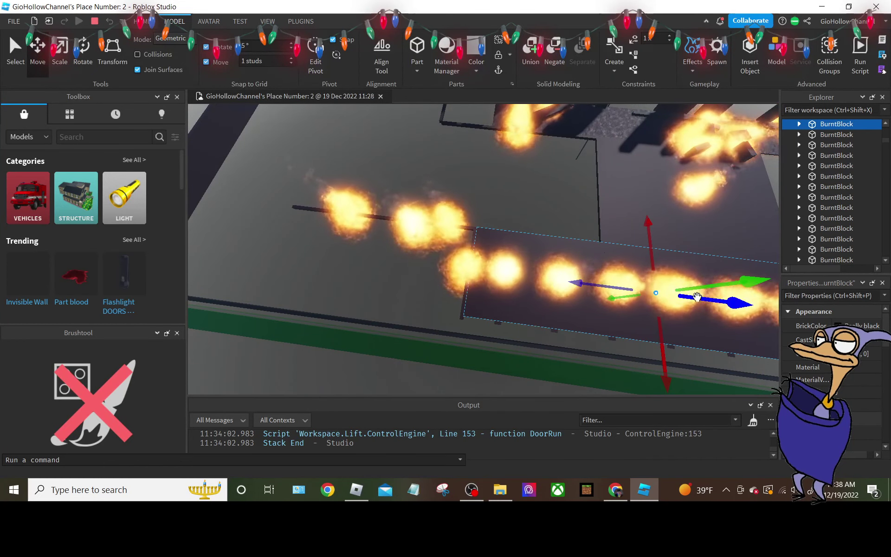
{"action": "right_click_drag", "start_coordinate": [667, 222], "coordinate": [667, 223]}
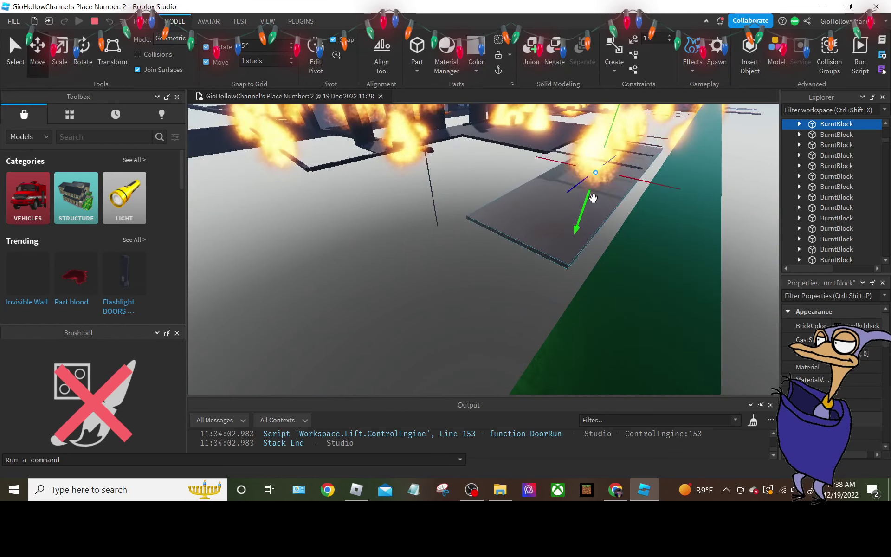
Select the burnt floor slab by the burning wall posts, followed by the neighbouring slab next to the grass strip.
{"action": "mouse_move", "coordinate": [593, 198]}
{"action": "right_mouse_down"}
{"action": "mouse_move", "coordinate": [612, 176]}
{"action": "mouse_move", "coordinate": [606, 185]}
{"action": "mouse_move", "coordinate": [611, 161]}
{"action": "mouse_move", "coordinate": [607, 193]}
{"action": "mouse_move", "coordinate": [596, 185]}
{"action": "mouse_move", "coordinate": [460, 205]}
{"action": "mouse_move", "coordinate": [483, 178]}
{"action": "mouse_move", "coordinate": [516, 184]}
{"action": "mouse_move", "coordinate": [528, 285]}
{"action": "right_mouse_up"}
{"action": "left_click", "coordinate": [612, 176]}
{"action": "left_click", "coordinate": [588, 279]}
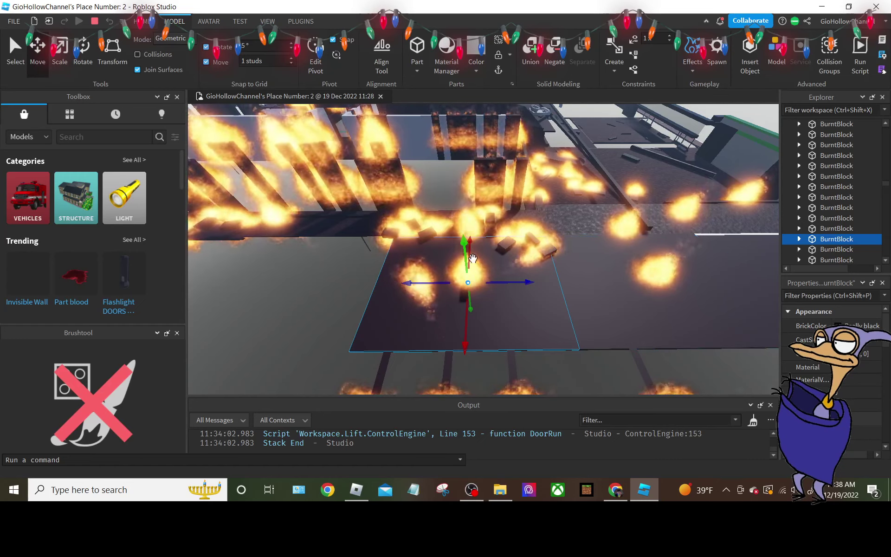
{"action": "right_click_drag", "start_coordinate": [468, 256], "coordinate": [398, 243]}
{"action": "left_click", "coordinate": [441, 253]}
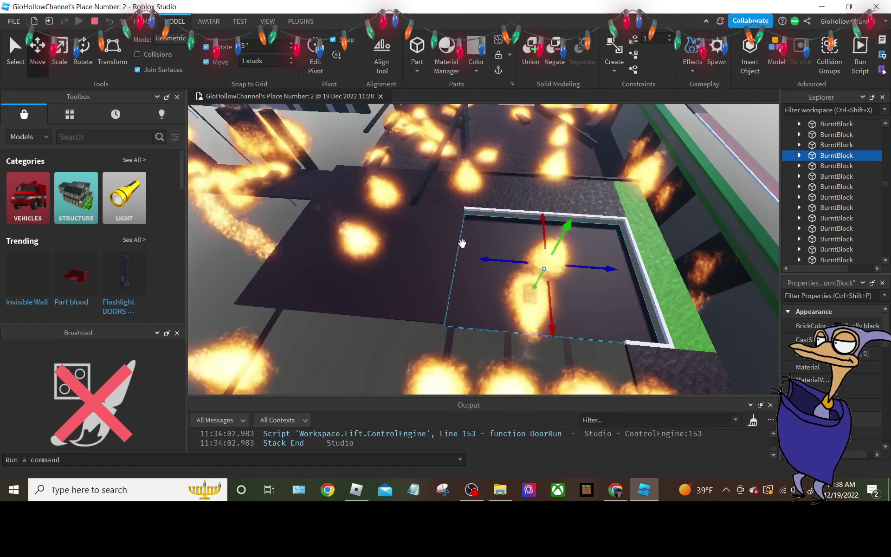
Select the burnt slab at the end of the burning walkway and raise it above the ground.
{"action": "scroll", "coordinate": [463, 243], "scroll_direction": "down", "scroll_amount": 5}
{"action": "left_click", "coordinate": [543, 201]}
{"action": "mouse_move", "coordinate": [543, 201]}
{"action": "right_mouse_down"}
{"action": "mouse_move", "coordinate": [418, 135]}
{"action": "mouse_move", "coordinate": [427, 191]}
{"action": "right_mouse_up"}
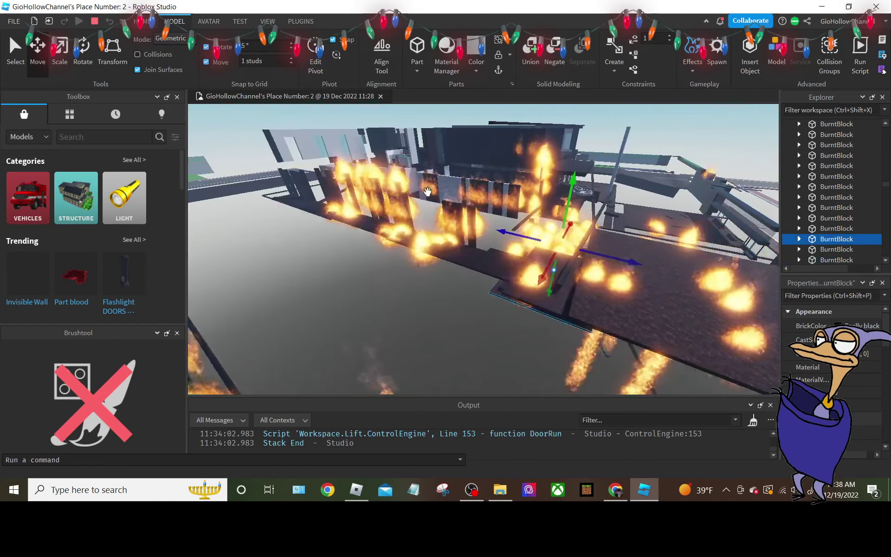
{"action": "left_click", "coordinate": [589, 215]}
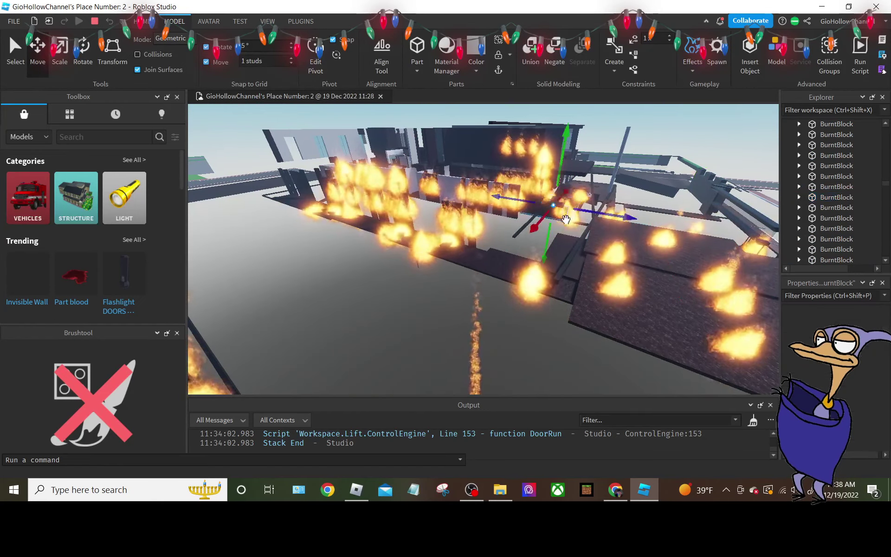
{"action": "right_click_drag", "start_coordinate": [563, 228], "coordinate": [472, 241]}
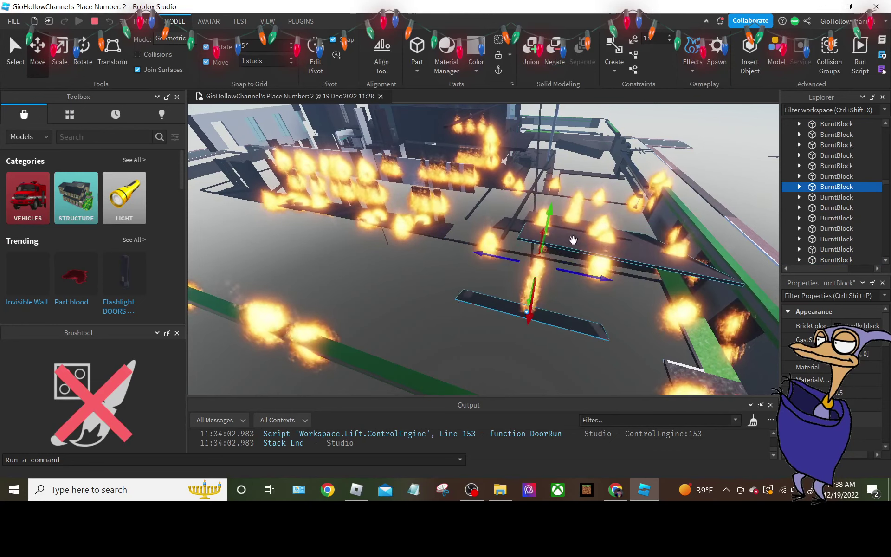
Select the narrow burnt slab beneath the green beam and lift it above the surrounding slabs.
{"action": "right_click_drag", "start_coordinate": [573, 240], "coordinate": [578, 243]}
{"action": "left_click", "coordinate": [529, 311]}
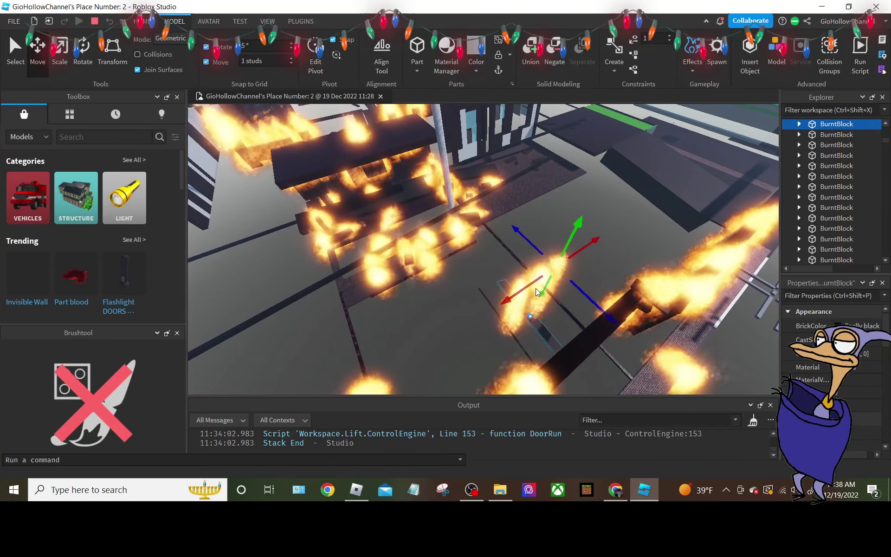
{"action": "mouse_move", "coordinate": [536, 289]}
{"action": "right_mouse_down"}
{"action": "mouse_move", "coordinate": [503, 279]}
{"action": "mouse_move", "coordinate": [502, 243]}
{"action": "mouse_move", "coordinate": [552, 234]}
{"action": "right_mouse_up"}
{"action": "left_click", "coordinate": [503, 281]}
{"action": "left_click_drag", "start_coordinate": [532, 264], "coordinate": [533, 181]}
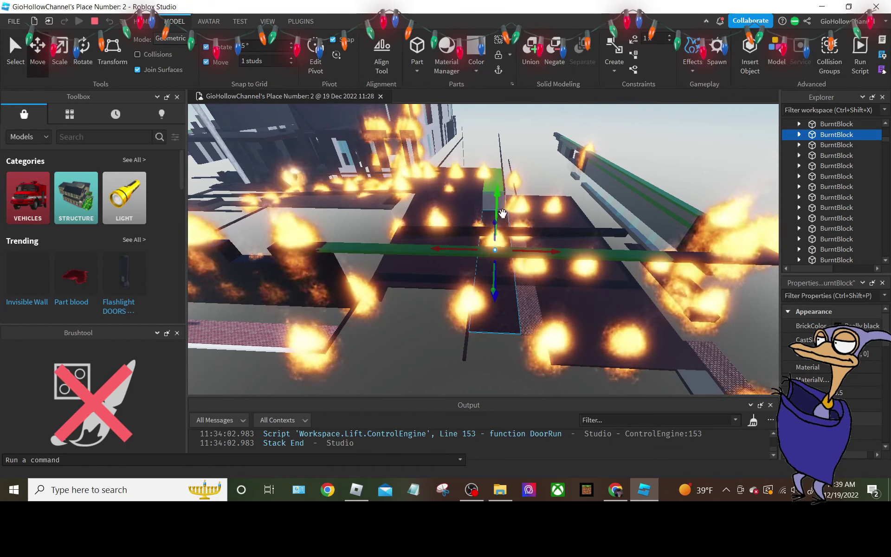
{"action": "left_click_drag", "start_coordinate": [503, 214], "coordinate": [499, 176]}
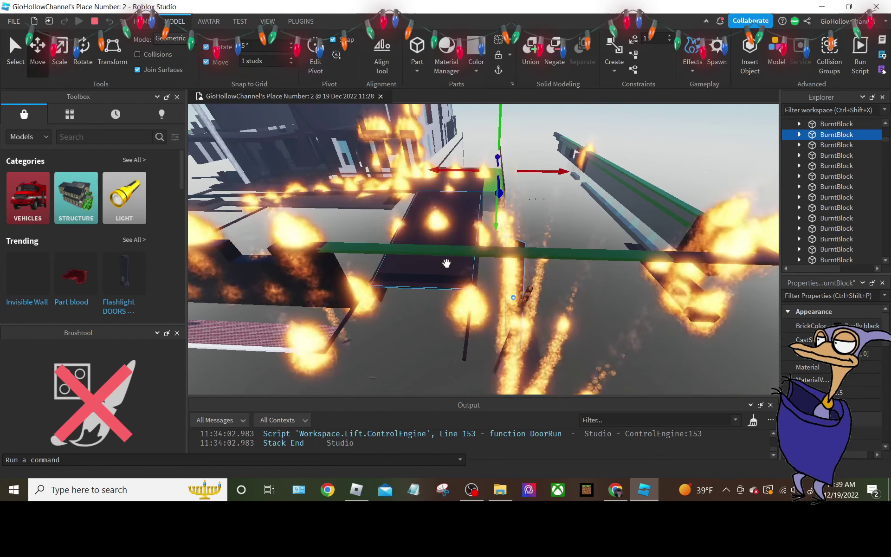
Select the burning parts beside the grass block, followed by the short beam on the burnt ground near the building.
{"action": "mouse_move", "coordinate": [426, 188]}
{"action": "right_mouse_down"}
{"action": "mouse_move", "coordinate": [488, 216]}
{"action": "mouse_move", "coordinate": [525, 290]}
{"action": "right_mouse_up"}
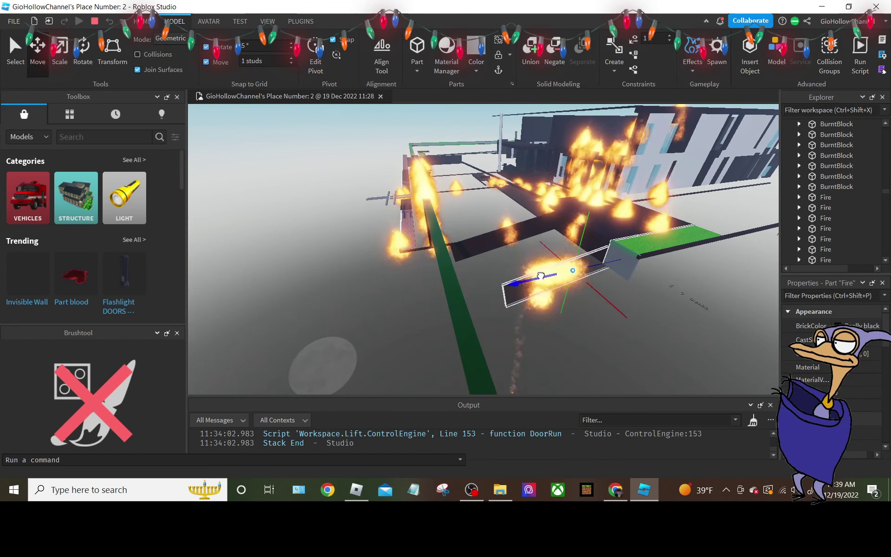
{"action": "right_click_drag", "start_coordinate": [617, 212], "coordinate": [617, 212]}
{"action": "scroll", "coordinate": [521, 253], "scroll_direction": "up", "scroll_amount": 5}
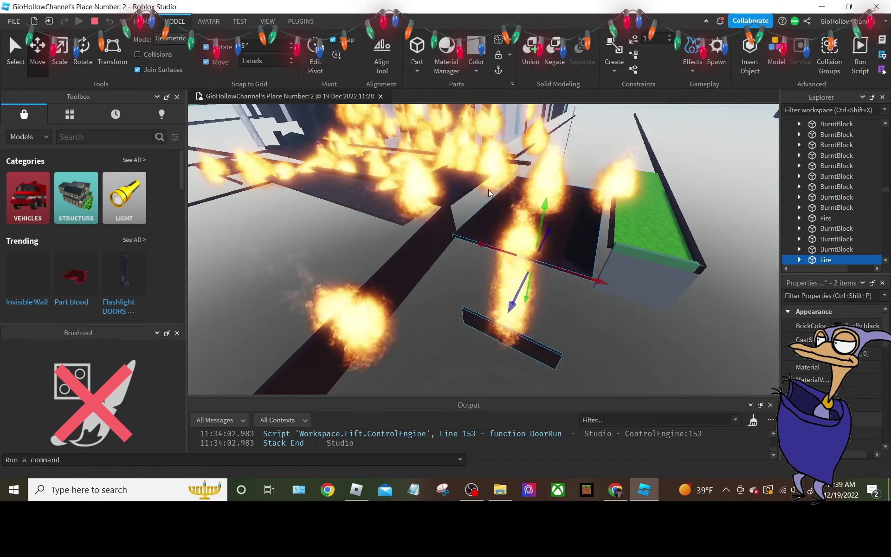
{"action": "right_click_drag", "start_coordinate": [409, 184], "coordinate": [353, 334]}
{"action": "left_click", "coordinate": [341, 362]}
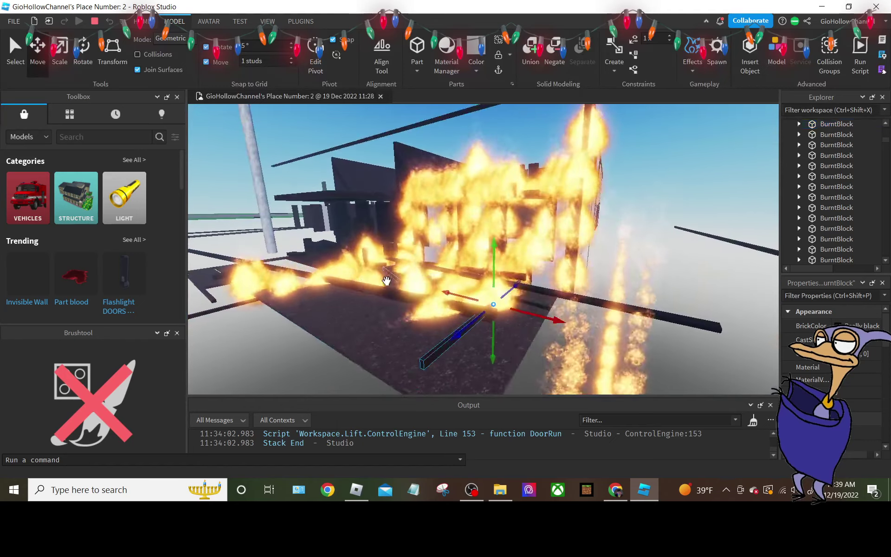
Select the large burnt slab behind the flaming wall and examine the burning building and fallen beams from several distances.
{"action": "scroll", "coordinate": [385, 319], "scroll_direction": "up", "scroll_amount": 5}
{"action": "mouse_move", "coordinate": [384, 320]}
{"action": "middle_mouse_down"}
{"action": "mouse_move", "coordinate": [383, 311]}
{"action": "mouse_move", "coordinate": [492, 241]}
{"action": "middle_mouse_up"}
{"action": "left_click", "coordinate": [487, 244]}
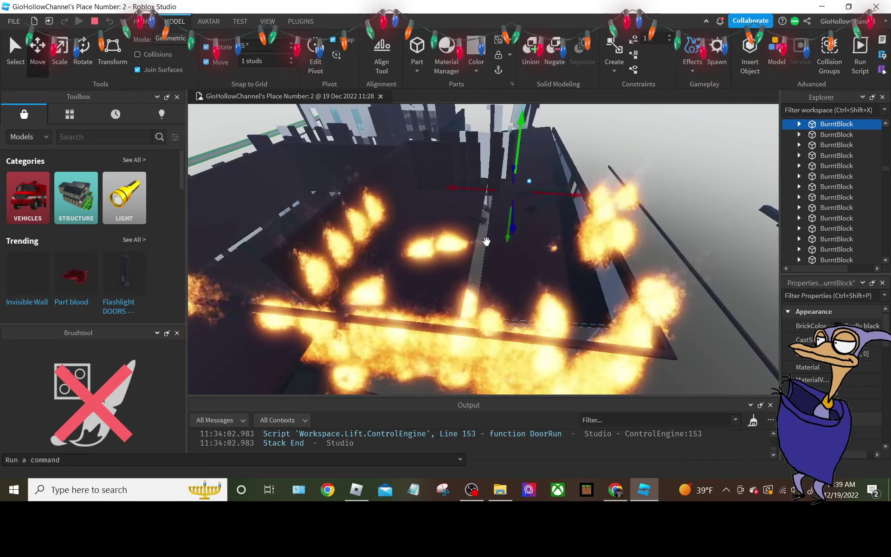
{"action": "scroll", "coordinate": [485, 246], "scroll_direction": "up", "scroll_amount": 3}
{"action": "scroll", "coordinate": [487, 242], "scroll_direction": "down", "scroll_amount": 5}
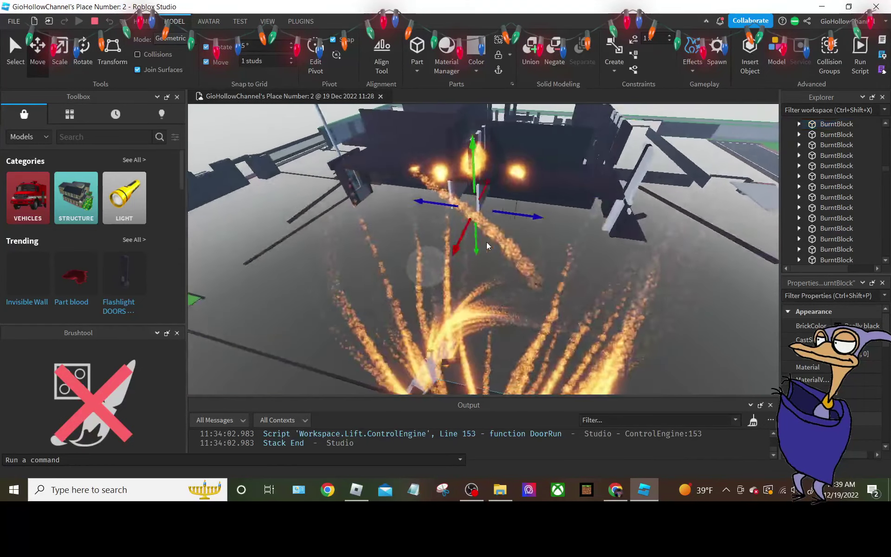
{"action": "mouse_move", "coordinate": [486, 241]}
{"action": "middle_mouse_down"}
{"action": "mouse_move", "coordinate": [520, 252]}
{"action": "mouse_move", "coordinate": [496, 241]}
{"action": "middle_mouse_up"}
{"action": "scroll", "coordinate": [497, 241], "scroll_direction": "up", "scroll_amount": 10}
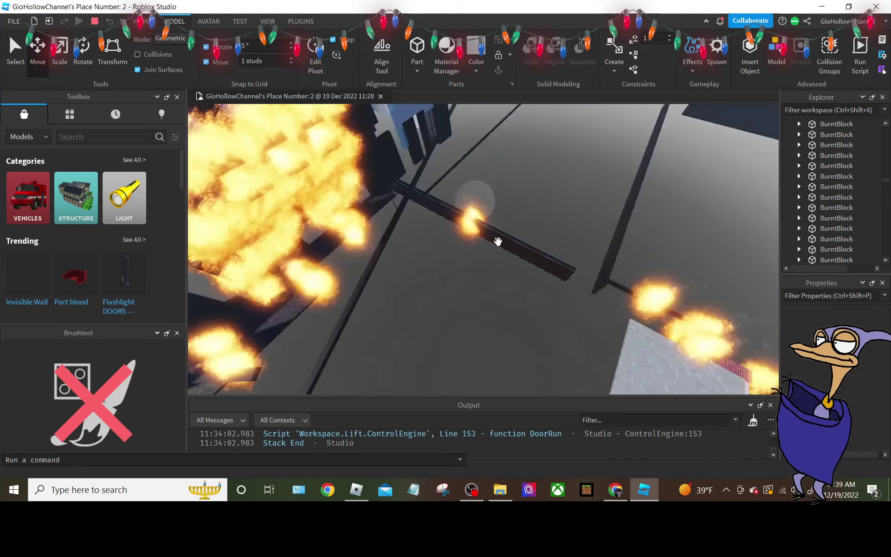
{"action": "scroll", "coordinate": [496, 241], "scroll_direction": "down", "scroll_amount": 8}
{"action": "scroll", "coordinate": [465, 246], "scroll_direction": "up", "scroll_amount": 4}
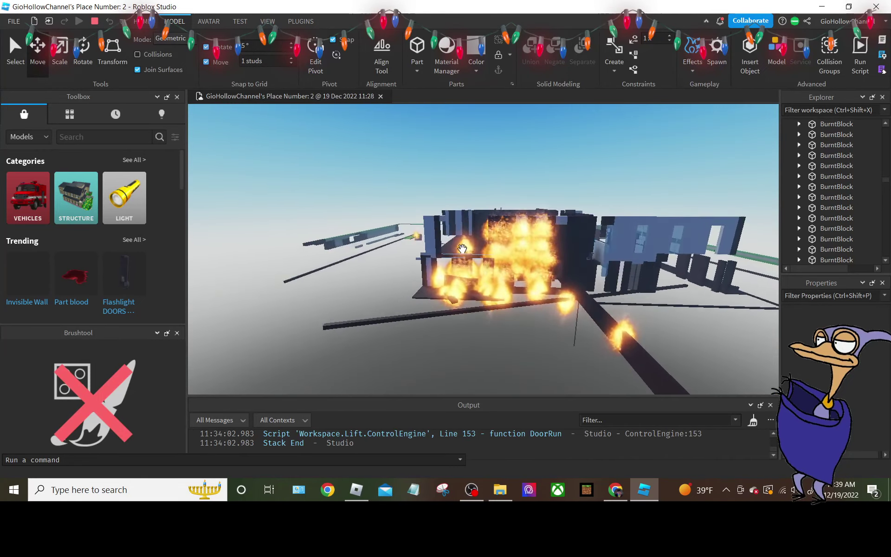
Select the burnt slabs beside the burning facade and delete a burnt block inside the flames.
{"action": "left_click", "coordinate": [460, 249]}
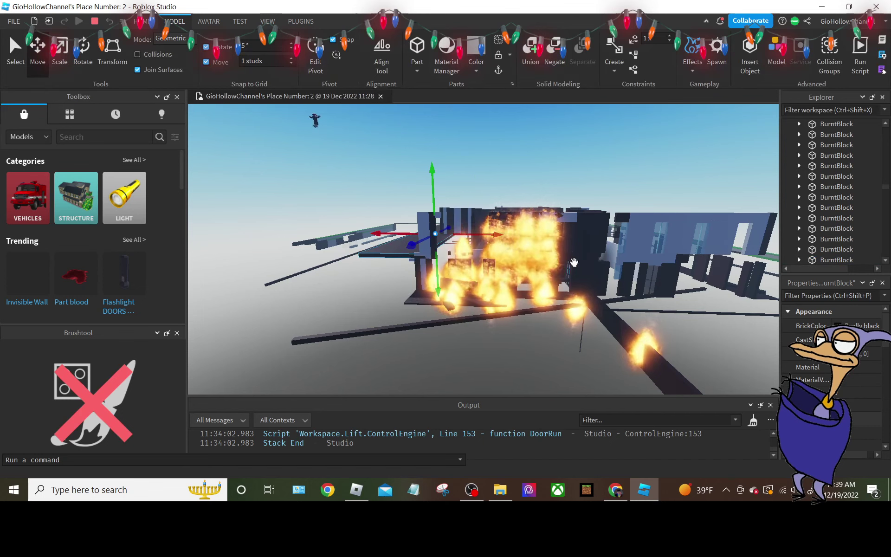
{"action": "right_click_drag", "start_coordinate": [575, 263], "coordinate": [575, 263]}
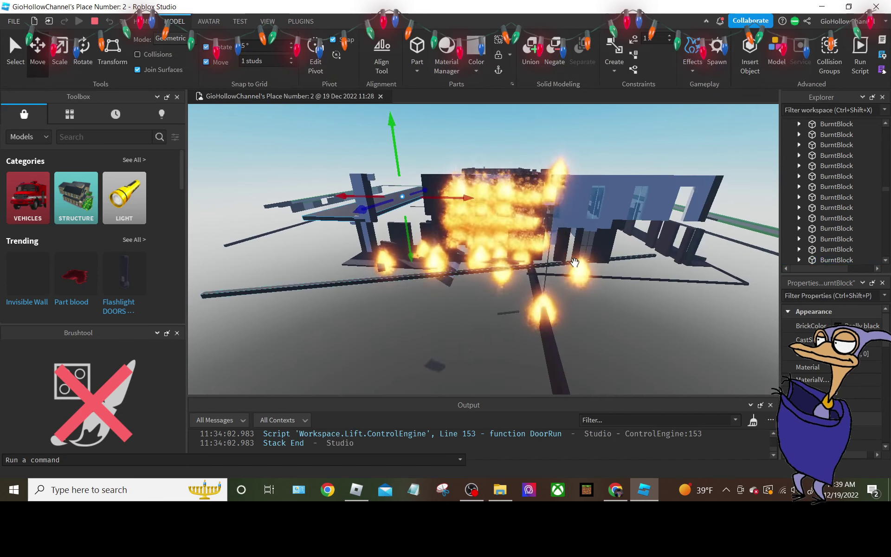
{"action": "scroll", "coordinate": [446, 216], "scroll_direction": "up", "scroll_amount": 2}
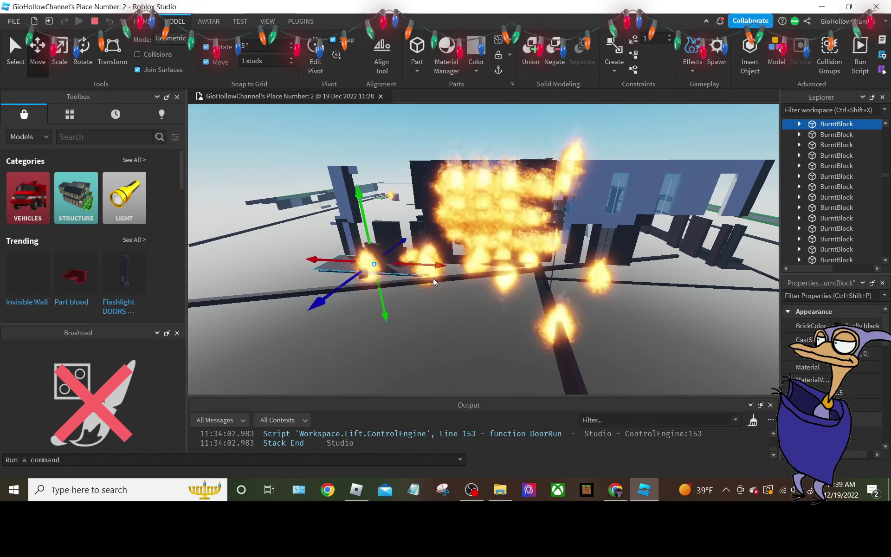
{"action": "mouse_move", "coordinate": [456, 304]}
{"action": "right_mouse_down"}
{"action": "mouse_move", "coordinate": [460, 325]}
{"action": "mouse_move", "coordinate": [503, 326]}
{"action": "mouse_move", "coordinate": [492, 277]}
{"action": "mouse_move", "coordinate": [531, 302]}
{"action": "mouse_move", "coordinate": [467, 302]}
{"action": "mouse_move", "coordinate": [484, 312]}
{"action": "right_mouse_up"}
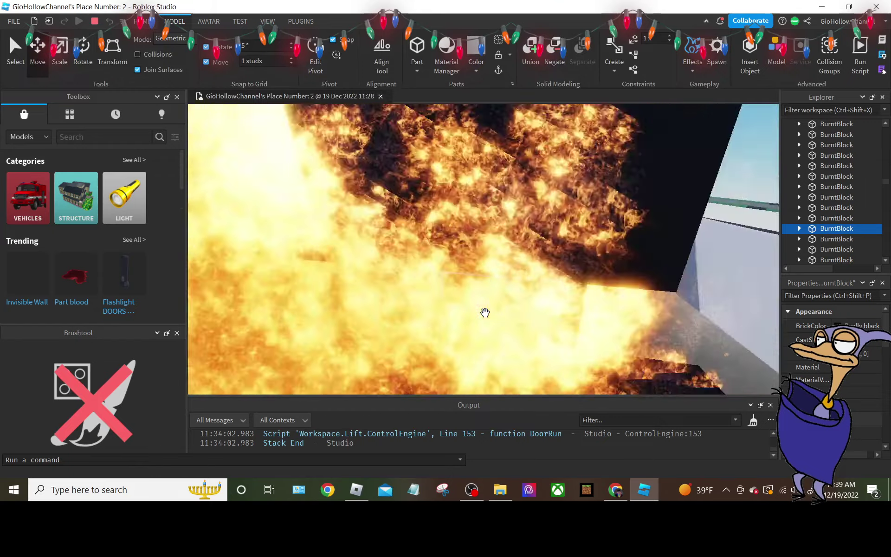
{"action": "key", "text": "Delete"}
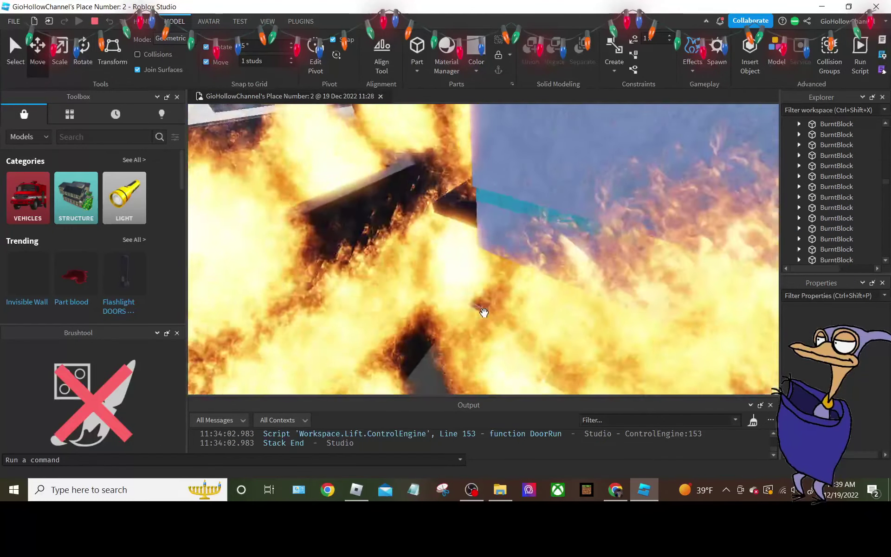
Select the narrow strip of the low outer wall near the burning rooms and pull it out of the wall.
{"action": "key", "text": "s"}
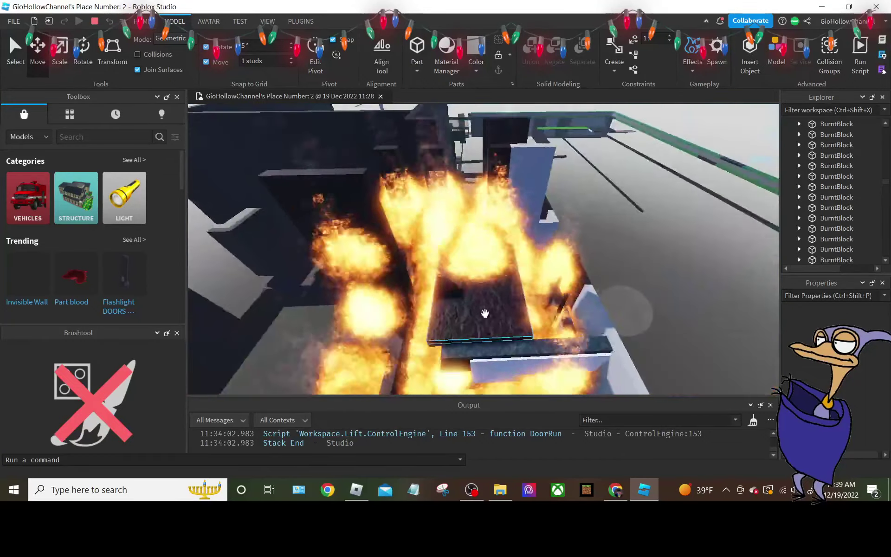
{"action": "key", "text": "w"}
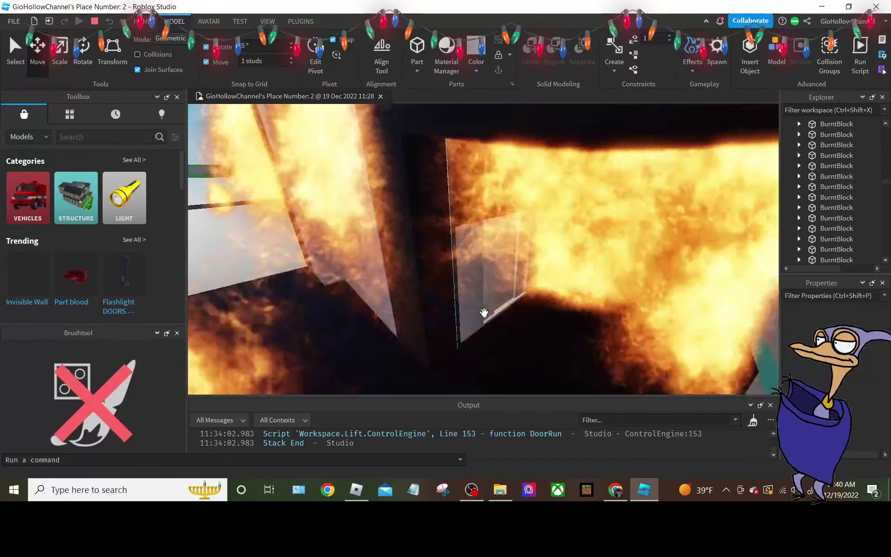
{"action": "key", "text": "s"}
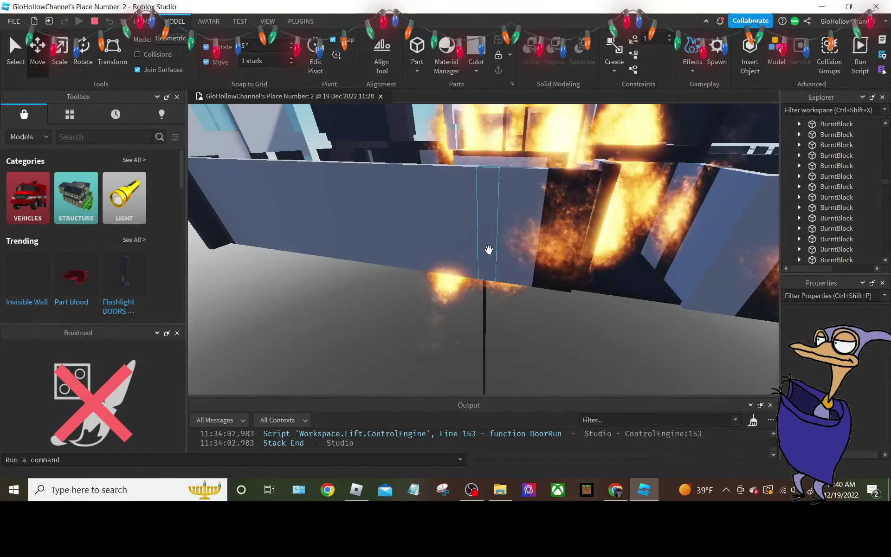
{"action": "key", "text": "s"}
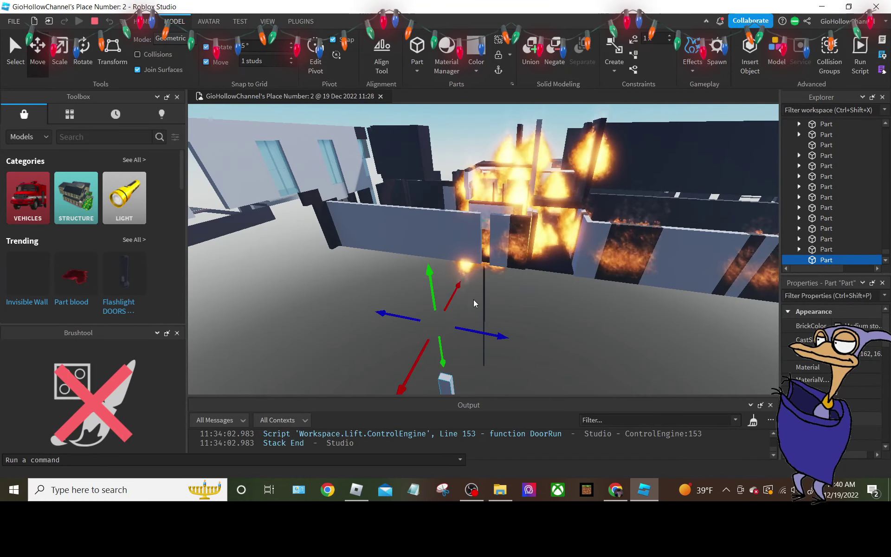
{"action": "left_click", "coordinate": [482, 310]}
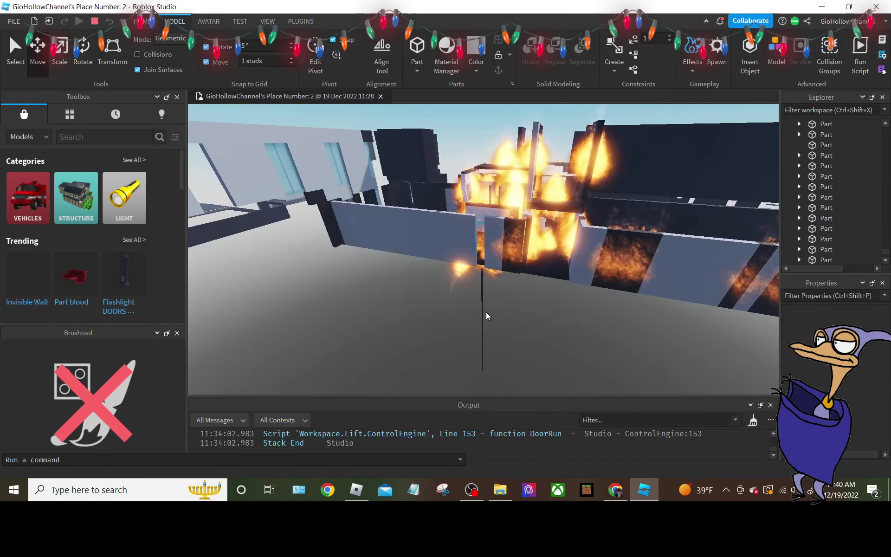
Select the burnt plank inside the flames beneath the dark slabs and the white panel.
{"action": "key", "text": "w"}
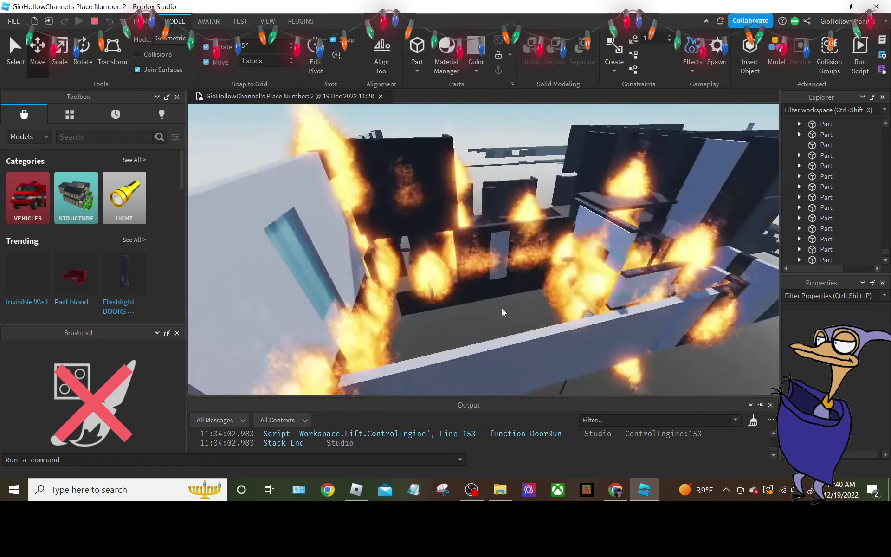
{"action": "right_click_drag", "start_coordinate": [503, 312], "coordinate": [467, 281]}
{"action": "middle_click_drag", "start_coordinate": [467, 281], "coordinate": [504, 279]}
{"action": "left_click", "coordinate": [503, 281]}
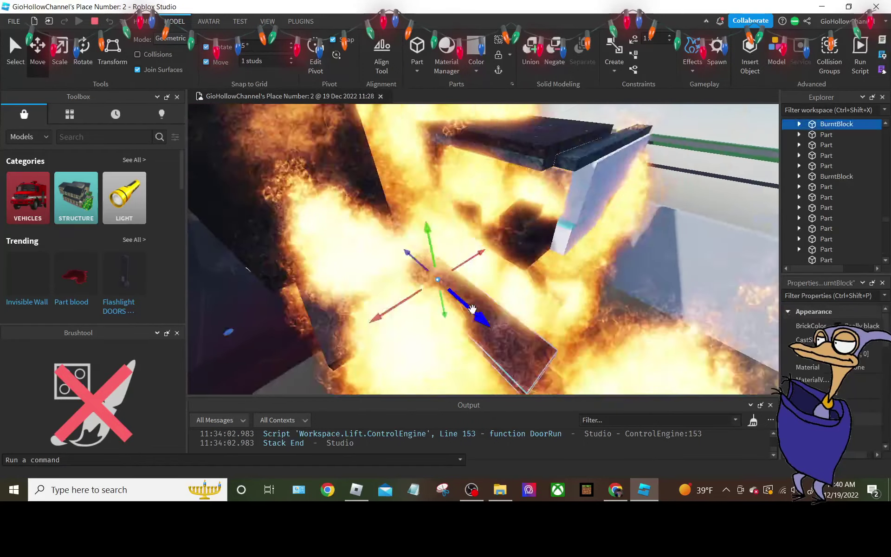
{"action": "scroll", "coordinate": [467, 312], "scroll_direction": "down", "scroll_amount": 3}
{"action": "mouse_move", "coordinate": [467, 309]}
{"action": "right_mouse_down"}
{"action": "mouse_move", "coordinate": [483, 315]}
{"action": "mouse_move", "coordinate": [553, 255]}
{"action": "mouse_move", "coordinate": [502, 258]}
{"action": "mouse_move", "coordinate": [488, 243]}
{"action": "right_mouse_up"}
{"action": "left_click", "coordinate": [553, 255]}
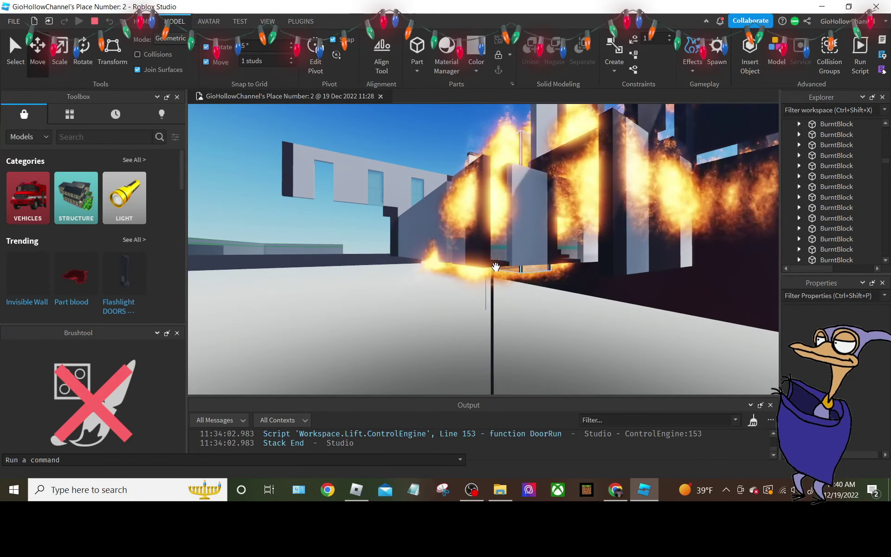
Select the flat burnt slabs at ground level beside the burning building and pull them loose.
{"action": "right_click_drag", "start_coordinate": [475, 279], "coordinate": [486, 290]}
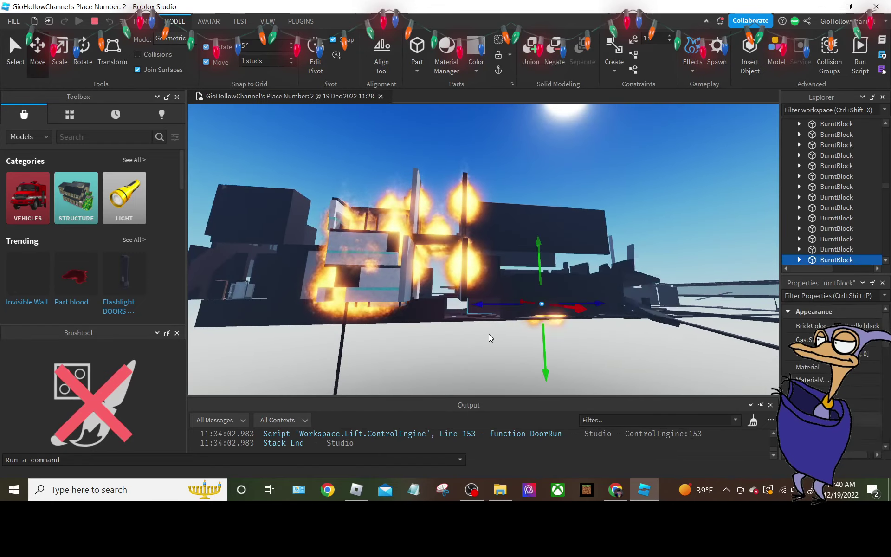
{"action": "right_click_drag", "start_coordinate": [488, 333], "coordinate": [502, 318]}
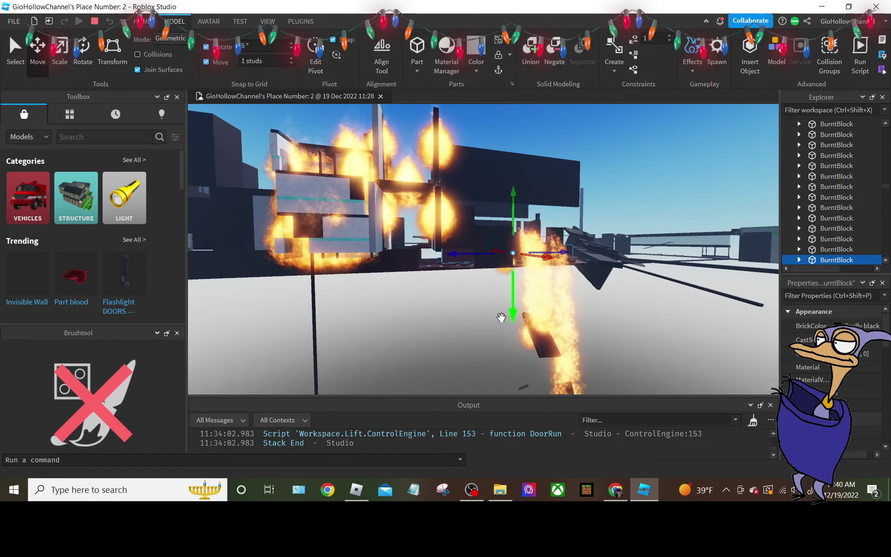
{"action": "key", "text": "Up"}
{"action": "key", "text": "Up"}
{"action": "key", "text": "Up"}
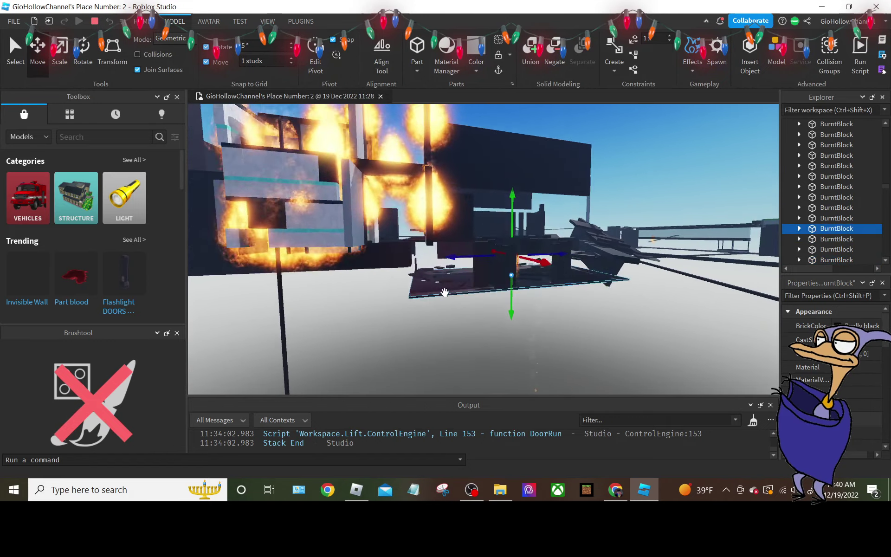
{"action": "key", "text": "f"}
{"action": "left_click", "coordinate": [445, 293]}
{"action": "scroll", "coordinate": [445, 293], "scroll_direction": "down", "scroll_amount": 3}
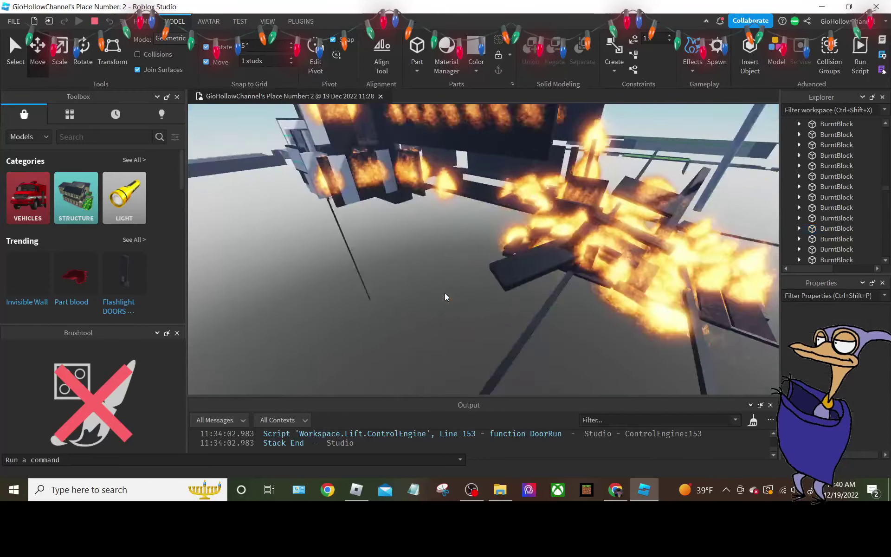
Select the burnt slabs and long beams in the flaming debris pile in front of the building.
{"action": "middle_click_drag", "start_coordinate": [445, 293], "coordinate": [447, 310]}
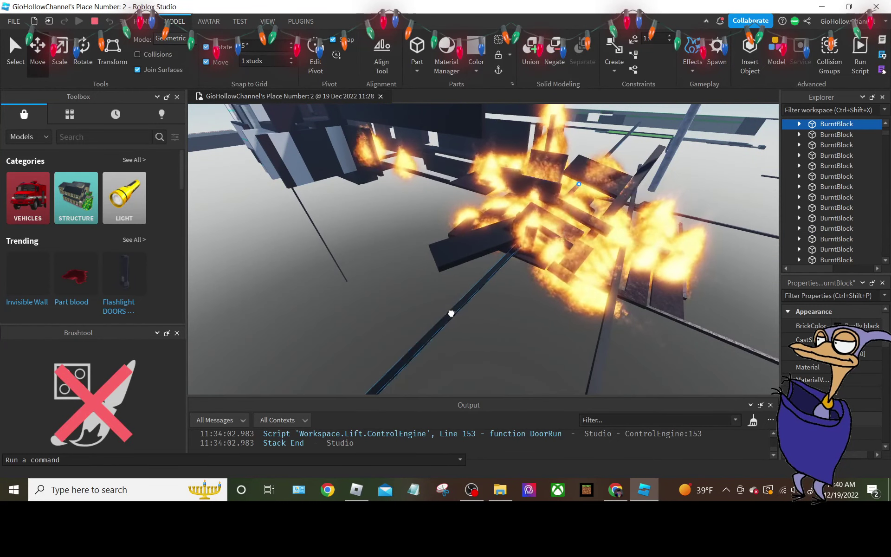
{"action": "scroll", "coordinate": [448, 307], "scroll_direction": "down", "scroll_amount": 5}
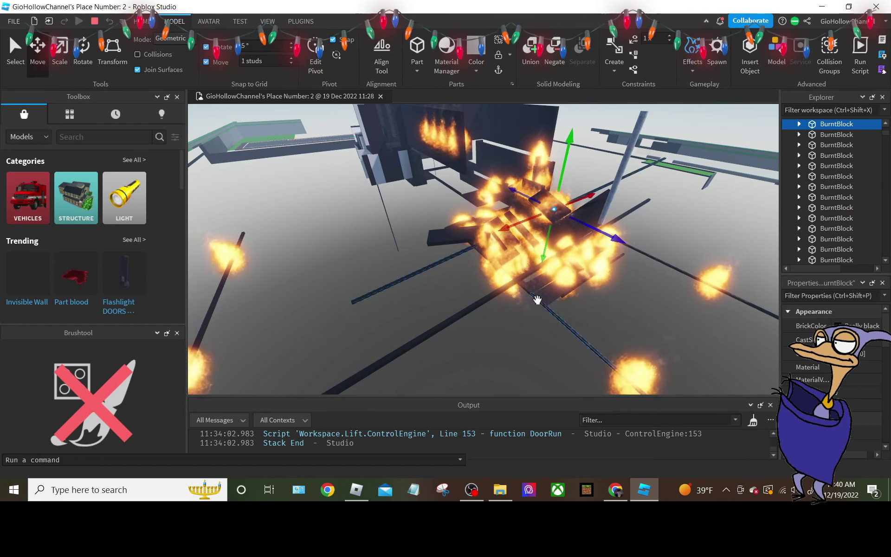
{"action": "mouse_move", "coordinate": [544, 299]}
{"action": "right_mouse_down"}
{"action": "mouse_move", "coordinate": [598, 283]}
{"action": "mouse_move", "coordinate": [571, 279]}
{"action": "right_mouse_up"}
{"action": "left_click", "coordinate": [582, 277]}
{"action": "scroll", "coordinate": [571, 280], "scroll_direction": "down", "scroll_amount": 10}
{"action": "scroll", "coordinate": [571, 280], "scroll_direction": "up", "scroll_amount": 4}
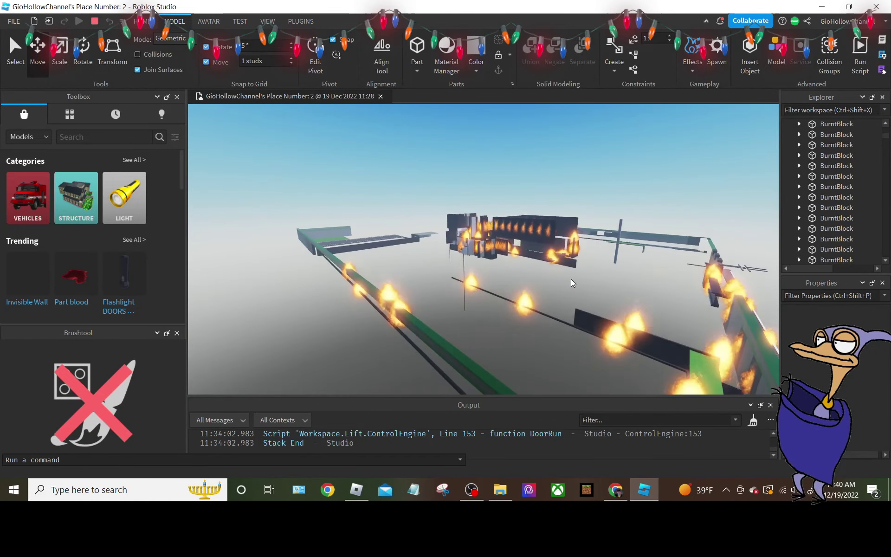
Select the tall burnt block where the facade meets the long flaming upper wall.
{"action": "left_click", "coordinate": [571, 278]}
{"action": "scroll", "coordinate": [571, 279], "scroll_direction": "up", "scroll_amount": 5}
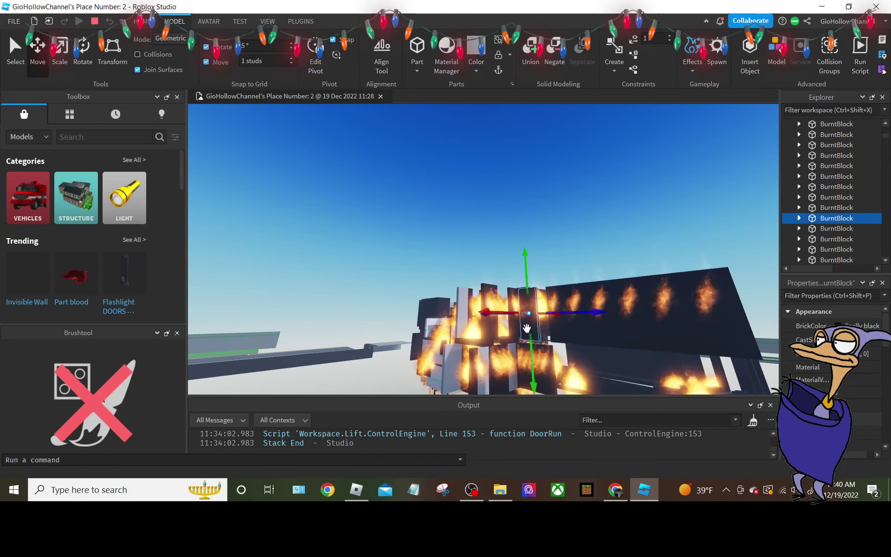
{"action": "scroll", "coordinate": [528, 331], "scroll_direction": "down", "scroll_amount": 5}
{"action": "right_click_drag", "start_coordinate": [553, 277], "coordinate": [555, 279]}
{"action": "left_click", "coordinate": [553, 277]}
{"action": "left_click", "coordinate": [555, 278]}
{"action": "scroll", "coordinate": [511, 271], "scroll_direction": "up", "scroll_amount": 5}
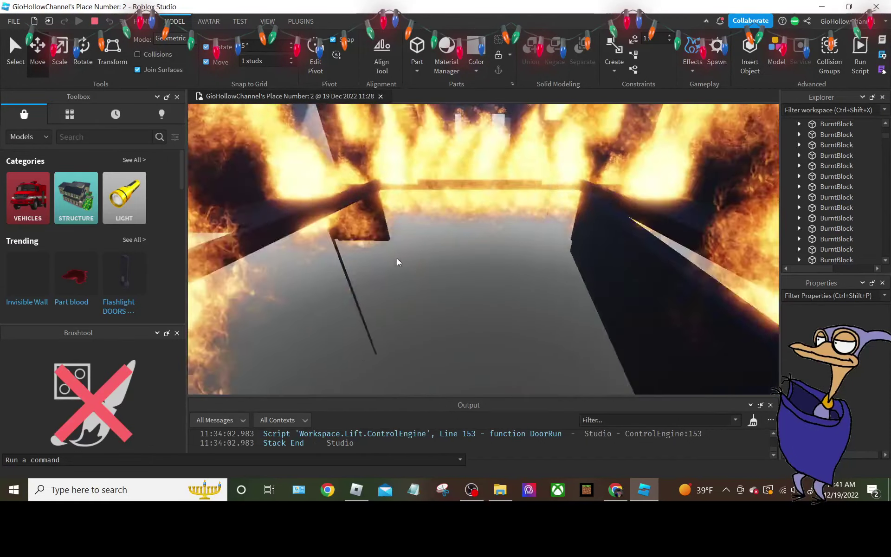
Select the small burnt block hanging from the corner of the burning floor frame.
{"action": "scroll", "coordinate": [396, 261], "scroll_direction": "down", "scroll_amount": 3}
{"action": "left_click", "coordinate": [409, 261]}
{"action": "right_click_drag", "start_coordinate": [411, 263], "coordinate": [450, 261]}
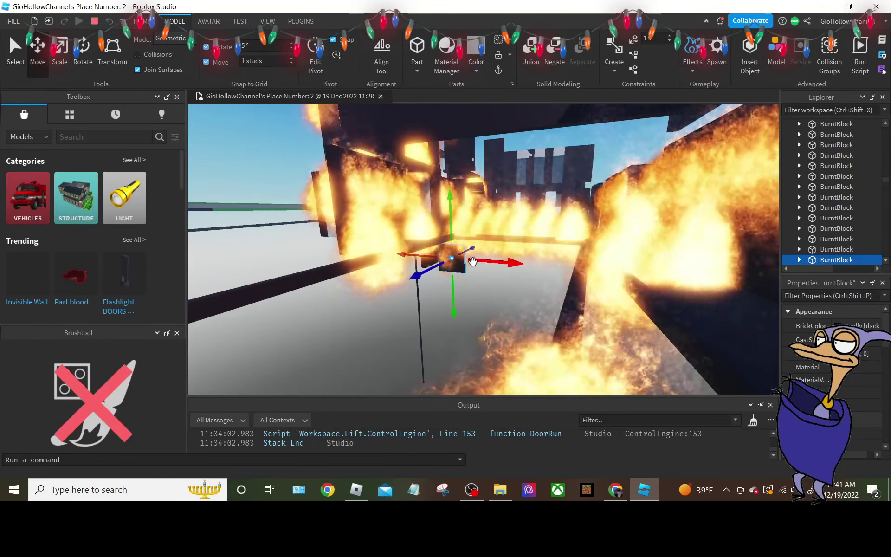
{"action": "mouse_move", "coordinate": [502, 287]}
{"action": "right_mouse_down"}
{"action": "mouse_move", "coordinate": [502, 276]}
{"action": "mouse_move", "coordinate": [513, 287]}
{"action": "mouse_move", "coordinate": [523, 279]}
{"action": "right_mouse_up"}
{"action": "left_click", "coordinate": [502, 276]}
{"action": "left_click", "coordinate": [508, 281]}
{"action": "left_click", "coordinate": [523, 279]}
Select the burnt wall piece between the two fires, followed by the narrow burnt block beneath it.
{"action": "mouse_move", "coordinate": [449, 328]}
{"action": "right_mouse_down"}
{"action": "mouse_move", "coordinate": [460, 320]}
{"action": "mouse_move", "coordinate": [439, 242]}
{"action": "mouse_move", "coordinate": [447, 245]}
{"action": "mouse_move", "coordinate": [315, 259]}
{"action": "mouse_move", "coordinate": [445, 236]}
{"action": "right_mouse_up"}
{"action": "left_click", "coordinate": [466, 313]}
{"action": "scroll", "coordinate": [537, 229], "scroll_direction": "down", "scroll_amount": 5}
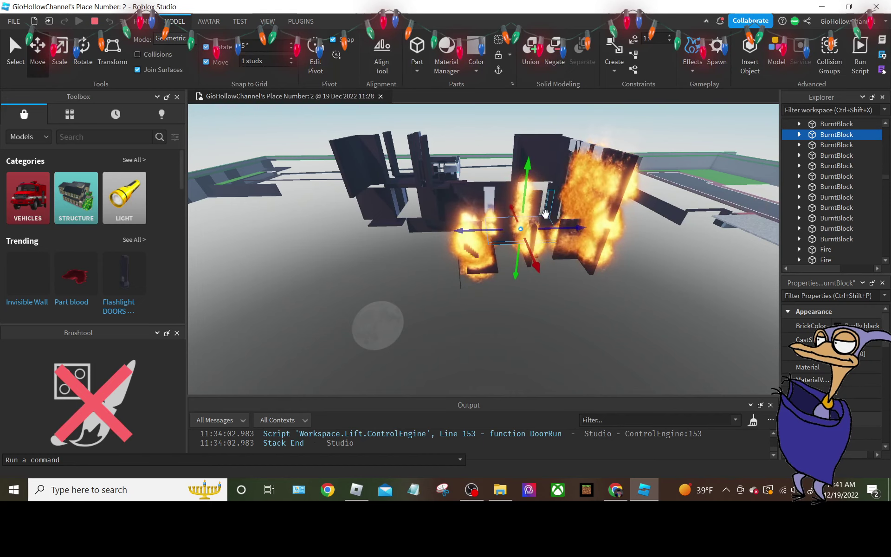
{"action": "scroll", "coordinate": [528, 250], "scroll_direction": "up", "scroll_amount": 3}
{"action": "left_click", "coordinate": [524, 263]}
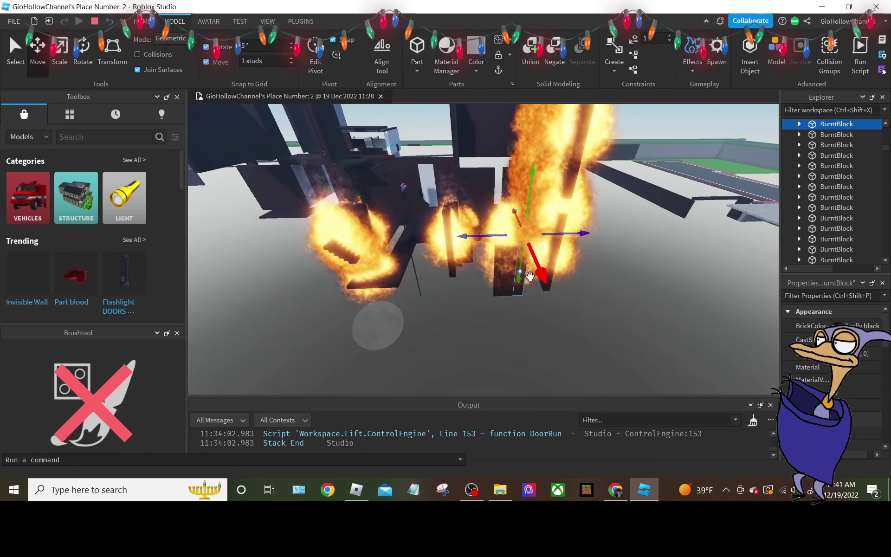
{"action": "right_click_drag", "start_coordinate": [529, 276], "coordinate": [511, 261]}
Select the long burnt beams at the foot of the flaming windowed wall and drop them below the building.
{"action": "left_click", "coordinate": [510, 283]}
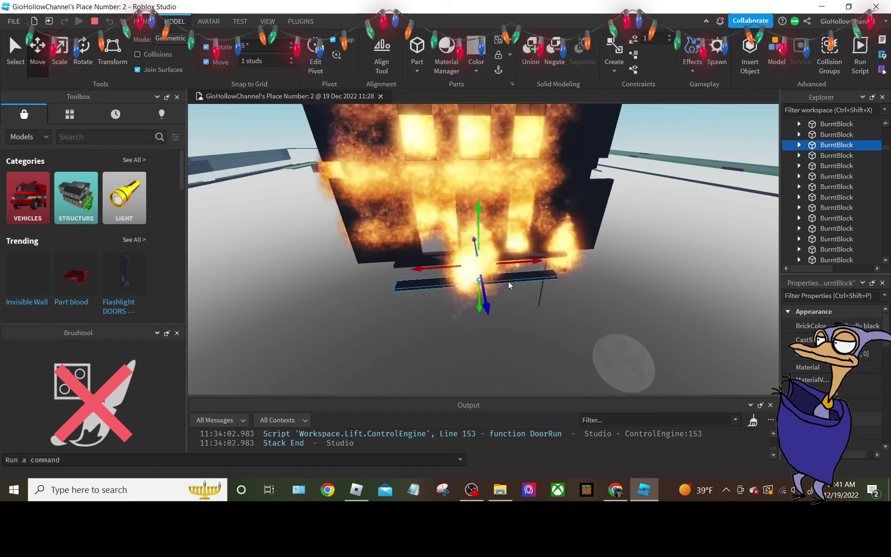
{"action": "scroll", "coordinate": [501, 283], "scroll_direction": "up", "scroll_amount": 5}
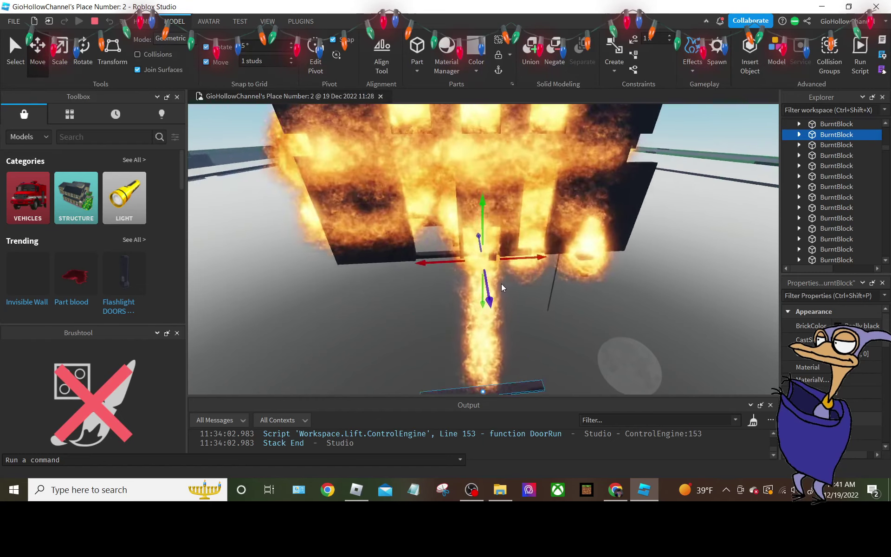
{"action": "scroll", "coordinate": [501, 277], "scroll_direction": "down", "scroll_amount": 5}
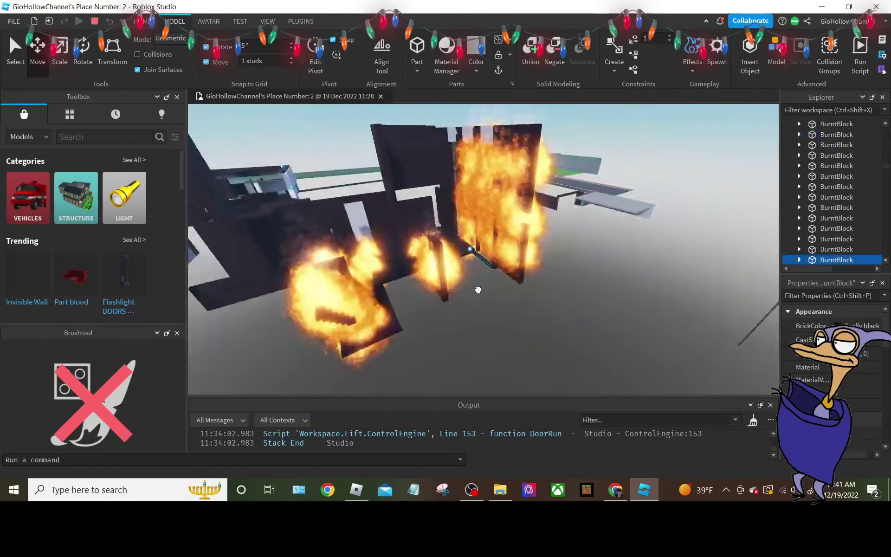
{"action": "right_click_drag", "start_coordinate": [455, 303], "coordinate": [451, 252]}
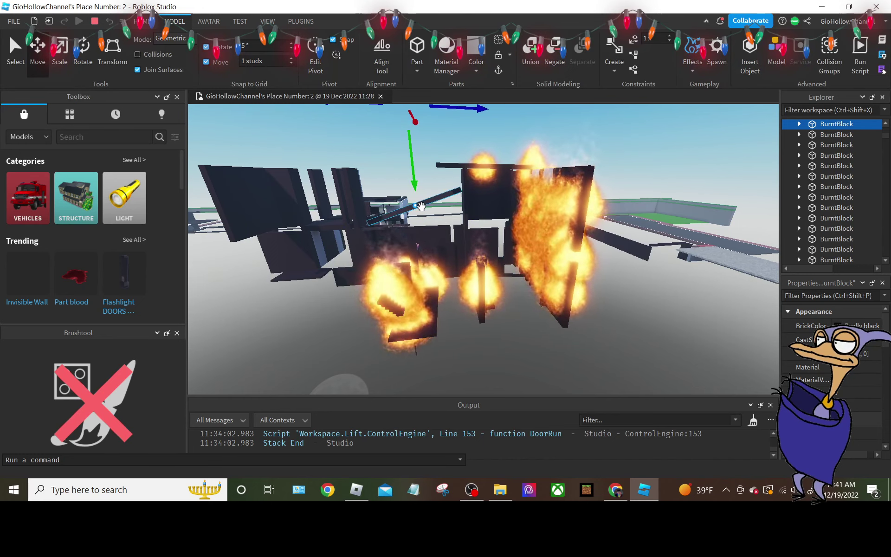
Select the burnt slabs along the burning room's lower edge and release the flaming wall section from the building.
{"action": "scroll", "coordinate": [421, 206], "scroll_direction": "up", "scroll_amount": 6}
{"action": "mouse_move", "coordinate": [421, 206]}
{"action": "right_mouse_down"}
{"action": "mouse_move", "coordinate": [424, 225]}
{"action": "mouse_move", "coordinate": [405, 260]}
{"action": "mouse_move", "coordinate": [446, 274]}
{"action": "right_mouse_up"}
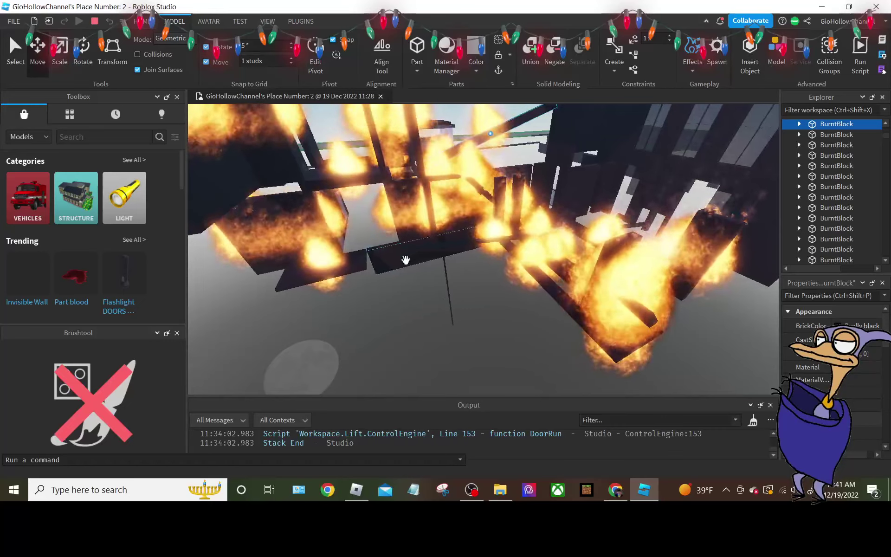
{"action": "scroll", "coordinate": [406, 260], "scroll_direction": "down", "scroll_amount": 8}
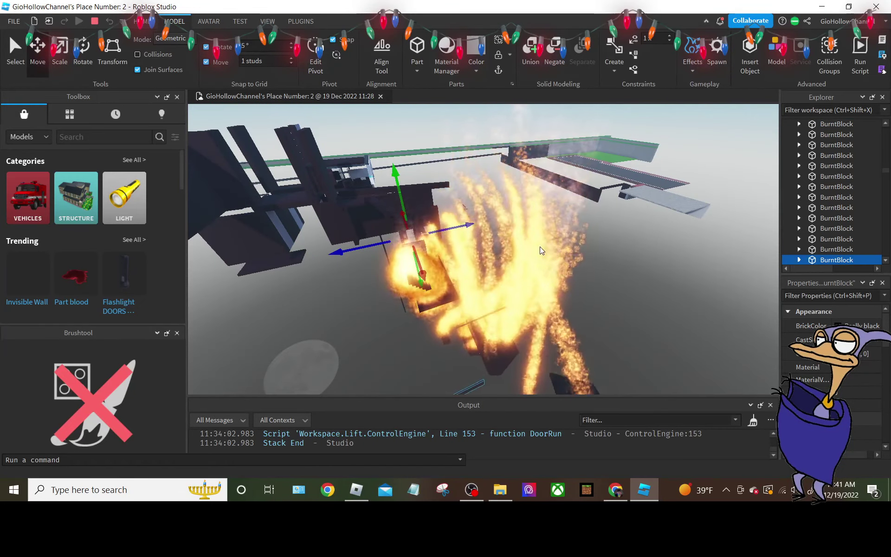
{"action": "mouse_move", "coordinate": [542, 250]}
{"action": "right_mouse_down"}
{"action": "mouse_move", "coordinate": [465, 239]}
{"action": "mouse_move", "coordinate": [447, 217]}
{"action": "right_mouse_up"}
Select the flat burnt floor slab beneath the flaming wall remains.
{"action": "scroll", "coordinate": [464, 239], "scroll_direction": "up", "scroll_amount": 5}
{"action": "scroll", "coordinate": [464, 239], "scroll_direction": "down", "scroll_amount": 4}
{"action": "scroll", "coordinate": [464, 239], "scroll_direction": "down", "scroll_amount": 3}
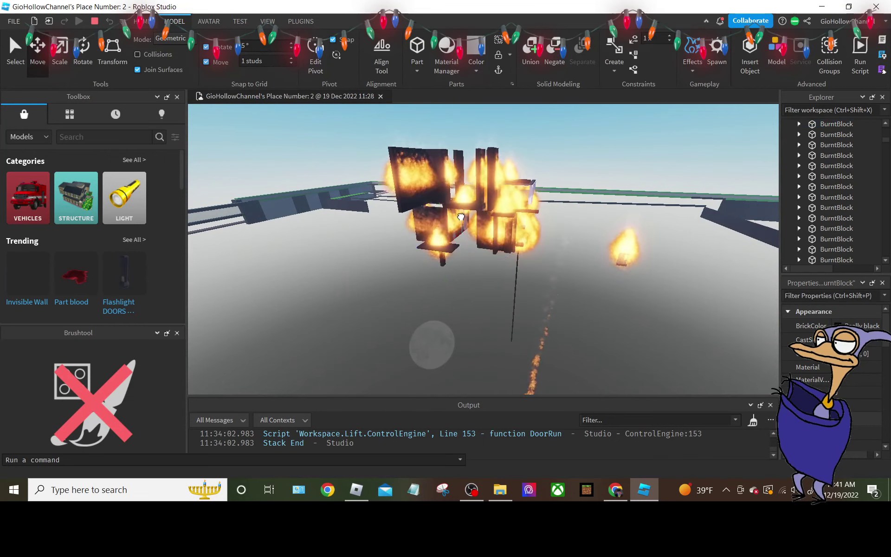
{"action": "scroll", "coordinate": [461, 217], "scroll_direction": "up", "scroll_amount": 5}
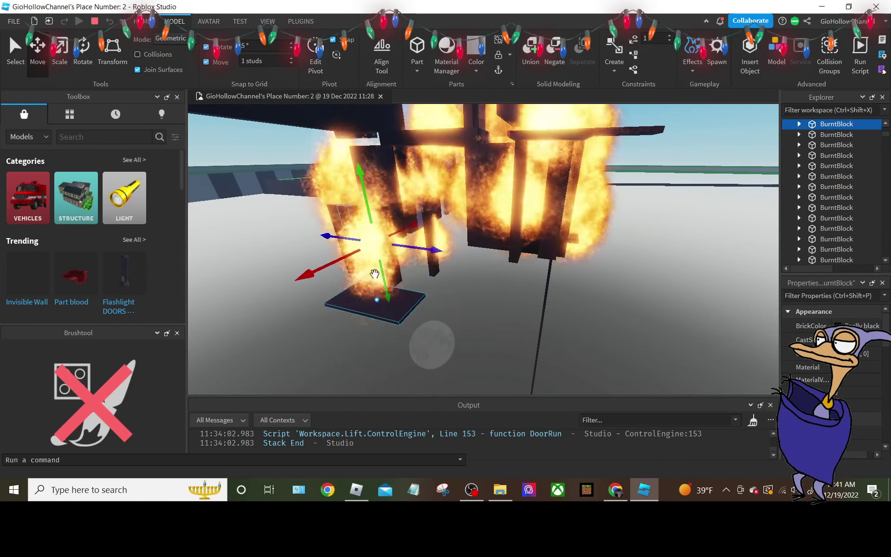
Select the small burnt block in the flames beneath the blue wall and pull it loose.
{"action": "scroll", "coordinate": [425, 267], "scroll_direction": "down", "scroll_amount": 3}
{"action": "mouse_move", "coordinate": [426, 267]}
{"action": "right_mouse_down"}
{"action": "mouse_move", "coordinate": [516, 244]}
{"action": "mouse_move", "coordinate": [488, 253]}
{"action": "mouse_move", "coordinate": [479, 310]}
{"action": "mouse_move", "coordinate": [516, 290]}
{"action": "right_mouse_up"}
{"action": "left_click", "coordinate": [517, 243]}
{"action": "scroll", "coordinate": [517, 243], "scroll_direction": "up", "scroll_amount": 3}
{"action": "scroll", "coordinate": [517, 243], "scroll_direction": "down", "scroll_amount": 3}
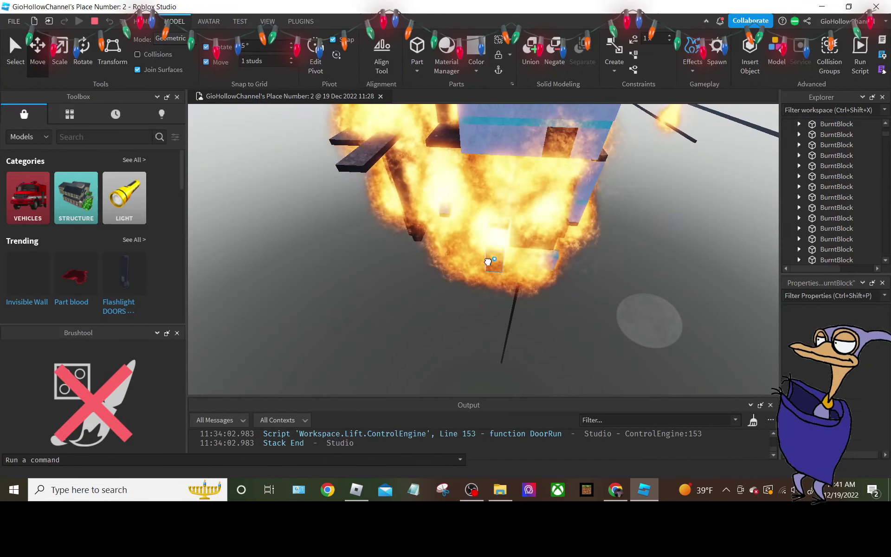
{"action": "left_click", "coordinate": [488, 261]}
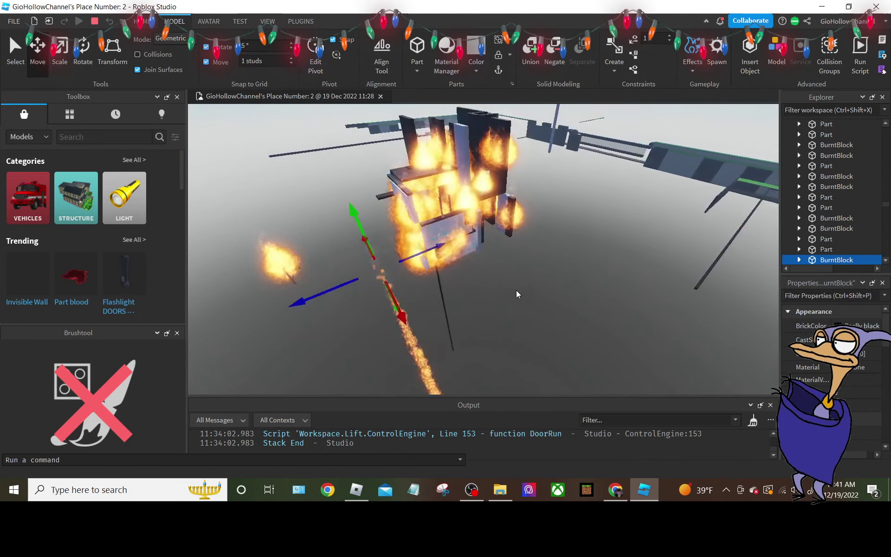
Select the thin black part hanging beneath the burning blue-walled rooms.
{"action": "scroll", "coordinate": [517, 291], "scroll_direction": "up", "scroll_amount": 5}
{"action": "left_click", "coordinate": [517, 290]}
{"action": "scroll", "coordinate": [513, 278], "scroll_direction": "down", "scroll_amount": 5}
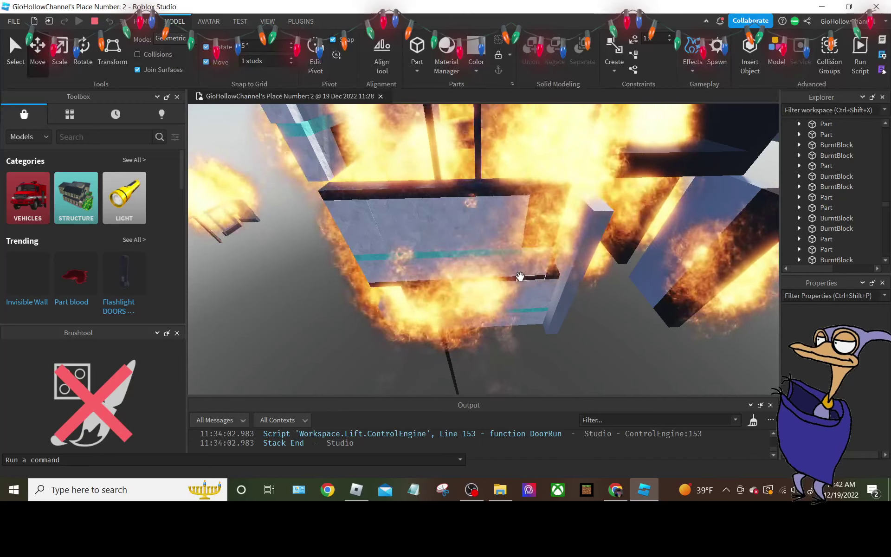
{"action": "left_click", "coordinate": [461, 310]}
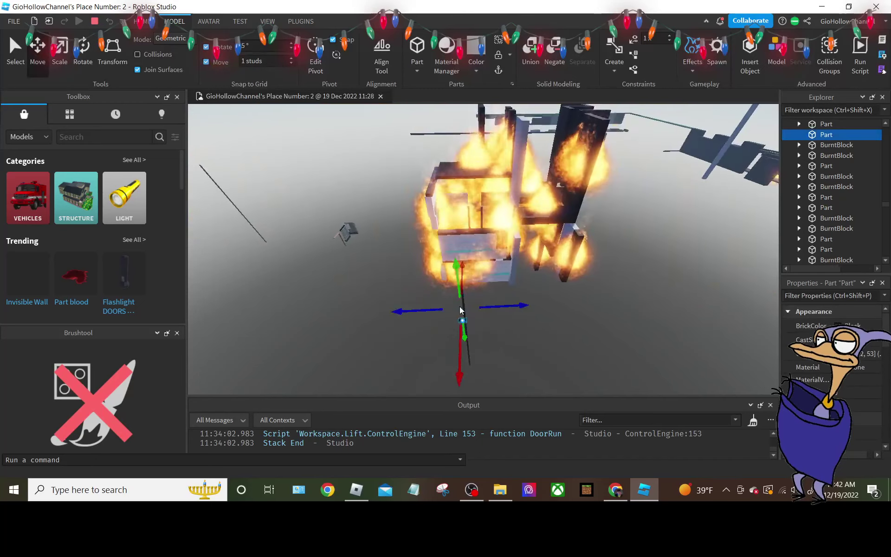
{"action": "scroll", "coordinate": [461, 311], "scroll_direction": "up", "scroll_amount": 5}
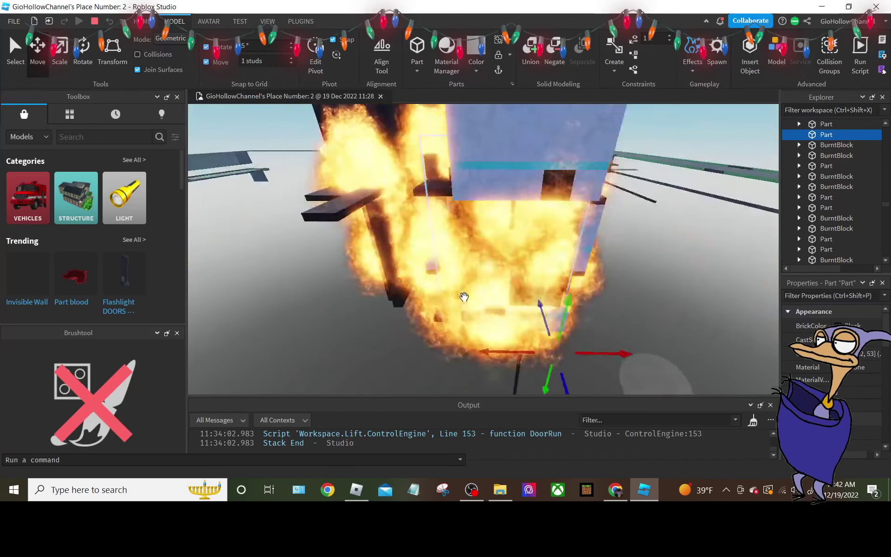
Select the burning Lift model beside the blue-walled rooms, followed by the Lift model near the road.
{"action": "scroll", "coordinate": [485, 265], "scroll_direction": "down", "scroll_amount": 2}
{"action": "left_click", "coordinate": [477, 318]}
{"action": "scroll", "coordinate": [477, 319], "scroll_direction": "down", "scroll_amount": 3}
{"action": "right_click_drag", "start_coordinate": [478, 318], "coordinate": [478, 318]}
{"action": "scroll", "coordinate": [472, 304], "scroll_direction": "up", "scroll_amount": 2}
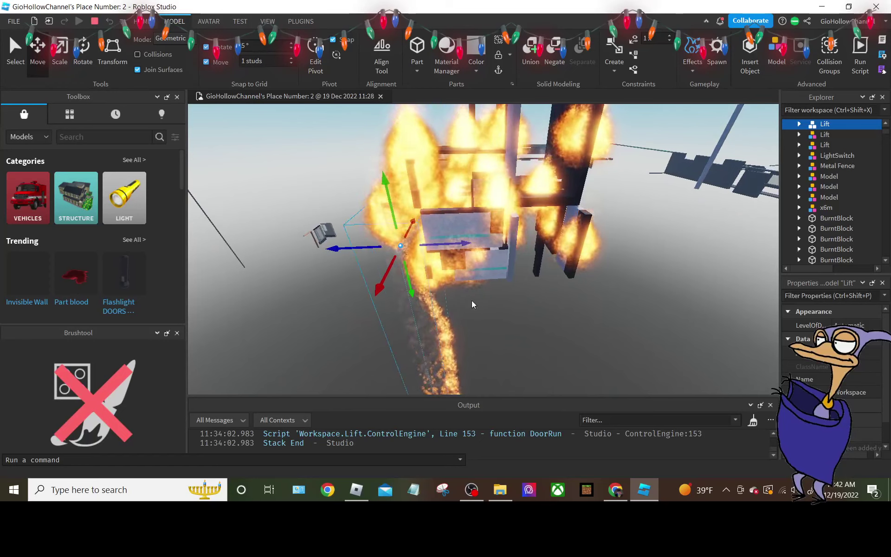
{"action": "mouse_move", "coordinate": [482, 278]}
{"action": "right_mouse_down"}
{"action": "mouse_move", "coordinate": [416, 260]}
{"action": "mouse_move", "coordinate": [399, 266]}
{"action": "mouse_move", "coordinate": [397, 288]}
{"action": "mouse_move", "coordinate": [431, 278]}
{"action": "right_mouse_up"}
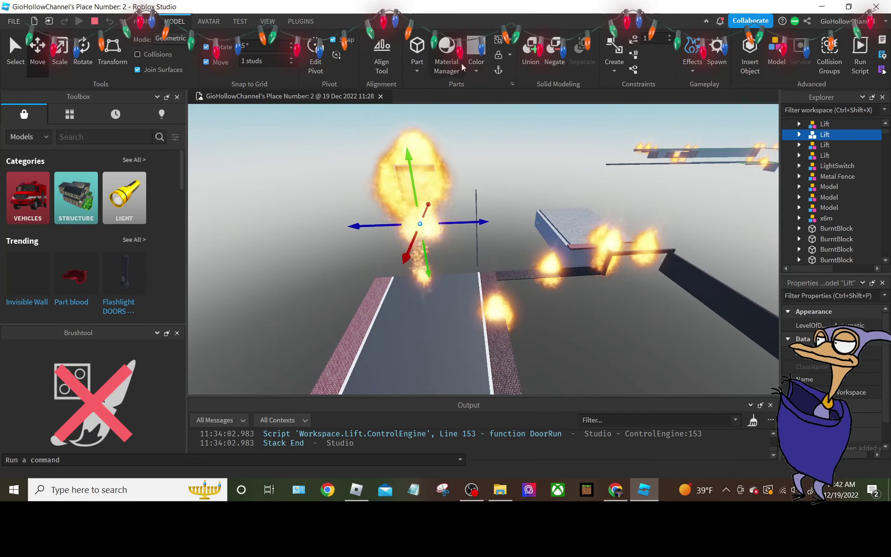
Select the grey wall parts below the green trim beside the grass and pull them loose.
{"action": "mouse_move", "coordinate": [511, 141]}
{"action": "right_mouse_down"}
{"action": "mouse_move", "coordinate": [534, 202]}
{"action": "mouse_move", "coordinate": [590, 209]}
{"action": "mouse_move", "coordinate": [541, 217]}
{"action": "right_mouse_up"}
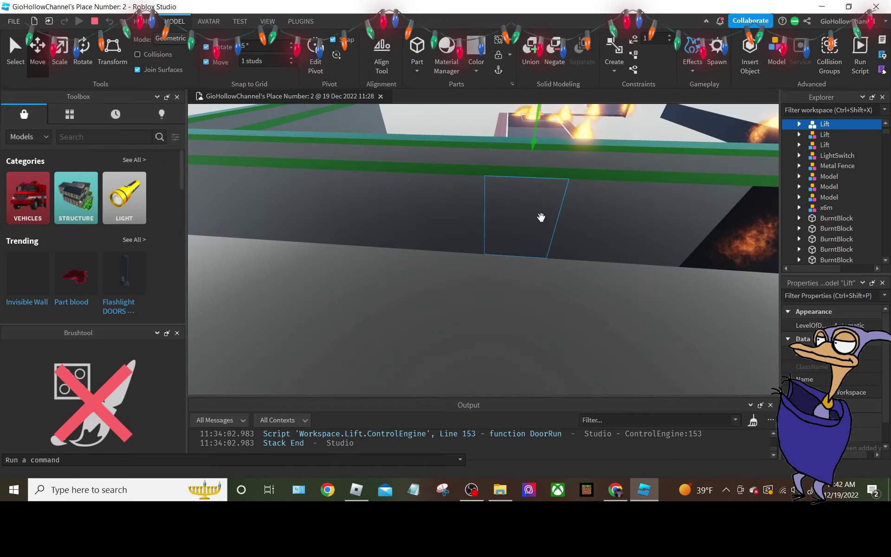
{"action": "left_click", "coordinate": [531, 253]}
{"action": "scroll", "coordinate": [531, 254], "scroll_direction": "down", "scroll_amount": 5}
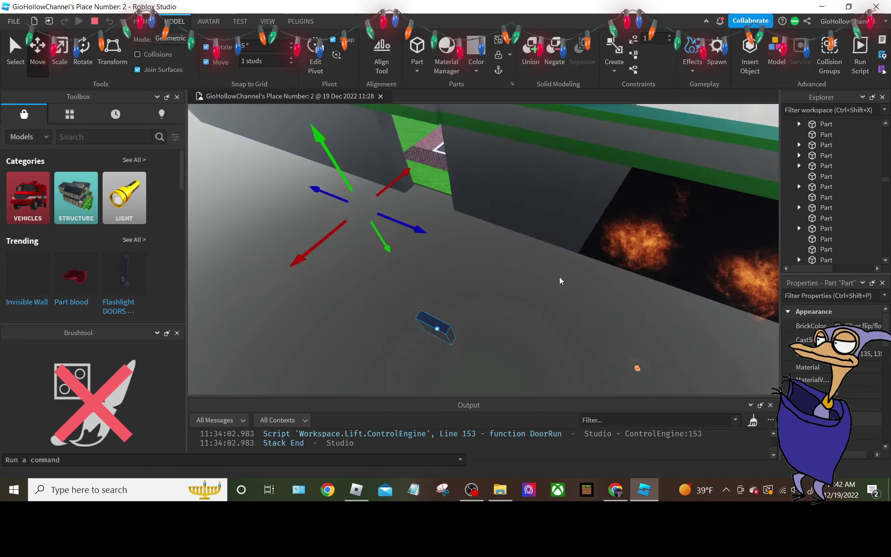
{"action": "key", "text": "f"}
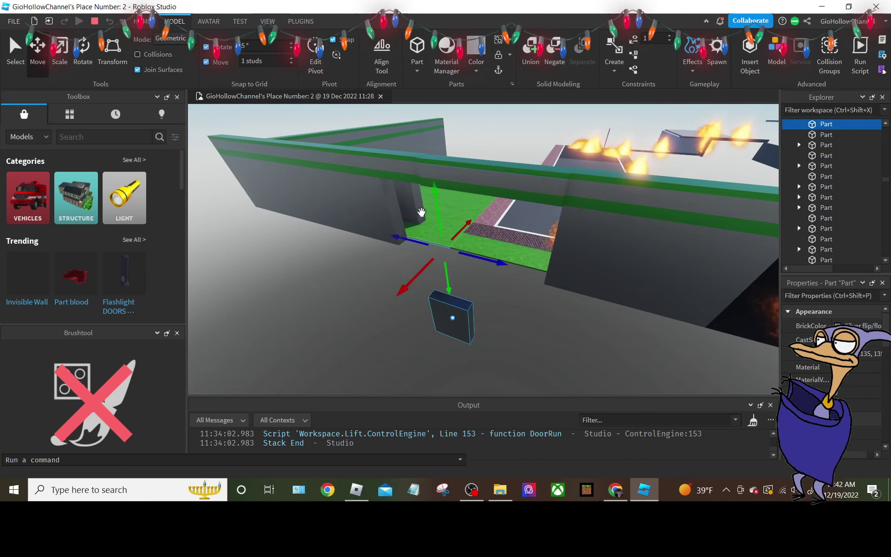
{"action": "left_click_drag", "start_coordinate": [441, 326], "coordinate": [496, 250]}
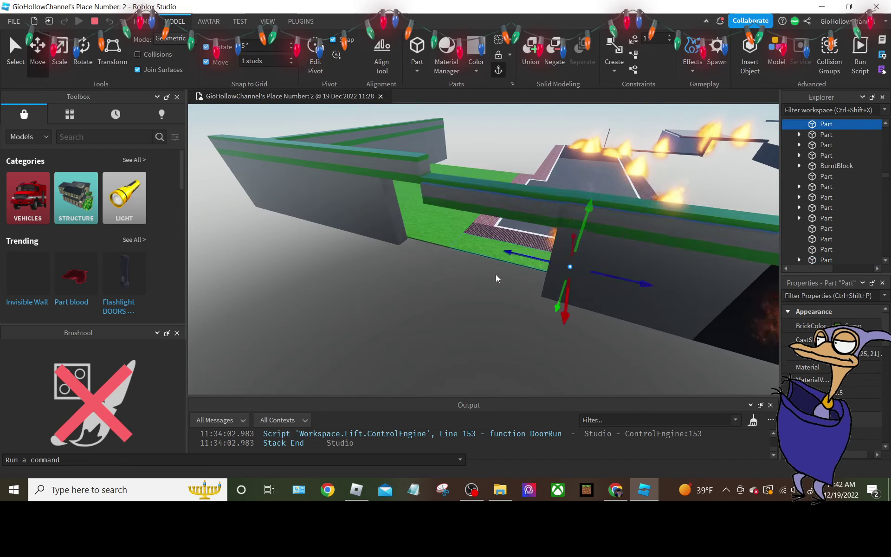
Select a wall part in the burning blue-walled rooms, followed by the Lift model inside the flames.
{"action": "right_click_drag", "start_coordinate": [496, 274], "coordinate": [507, 263]}
{"action": "scroll", "coordinate": [507, 258], "scroll_direction": "down", "scroll_amount": 5}
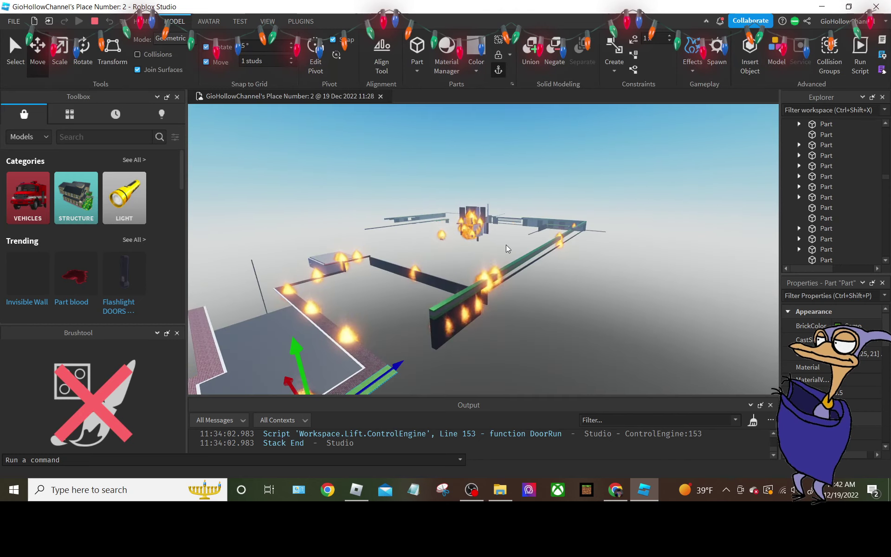
{"action": "scroll", "coordinate": [506, 245], "scroll_direction": "up", "scroll_amount": 10}
{"action": "scroll", "coordinate": [506, 244], "scroll_direction": "up", "scroll_amount": 10}
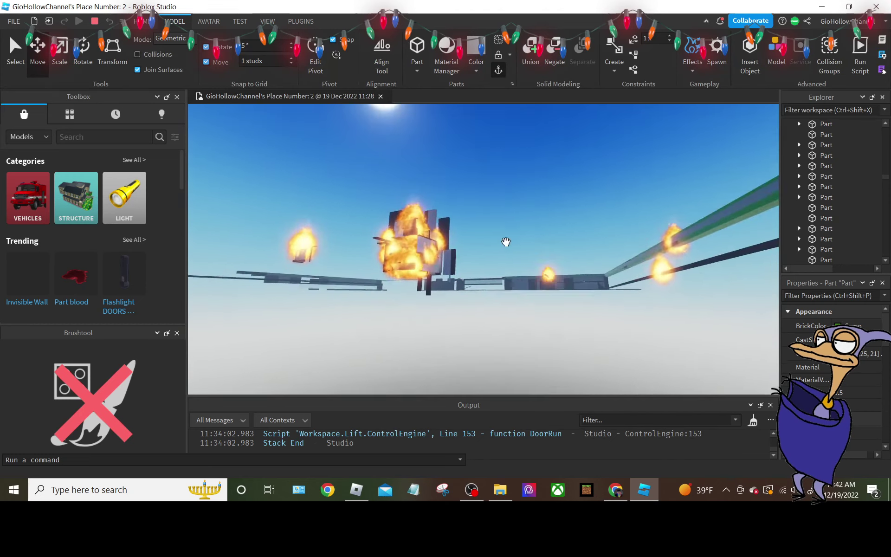
{"action": "scroll", "coordinate": [505, 244], "scroll_direction": "down", "scroll_amount": 10}
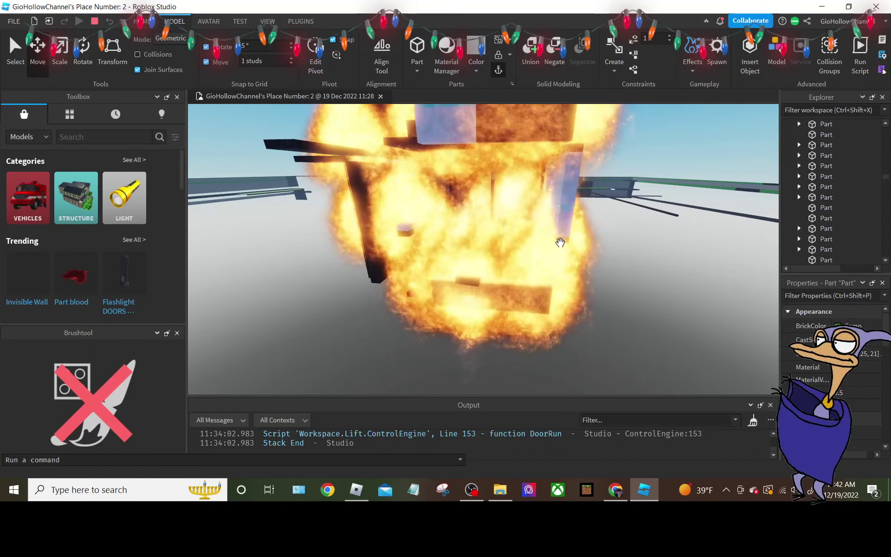
{"action": "left_click", "coordinate": [560, 242]}
{"action": "scroll", "coordinate": [536, 272], "scroll_direction": "up", "scroll_amount": 5}
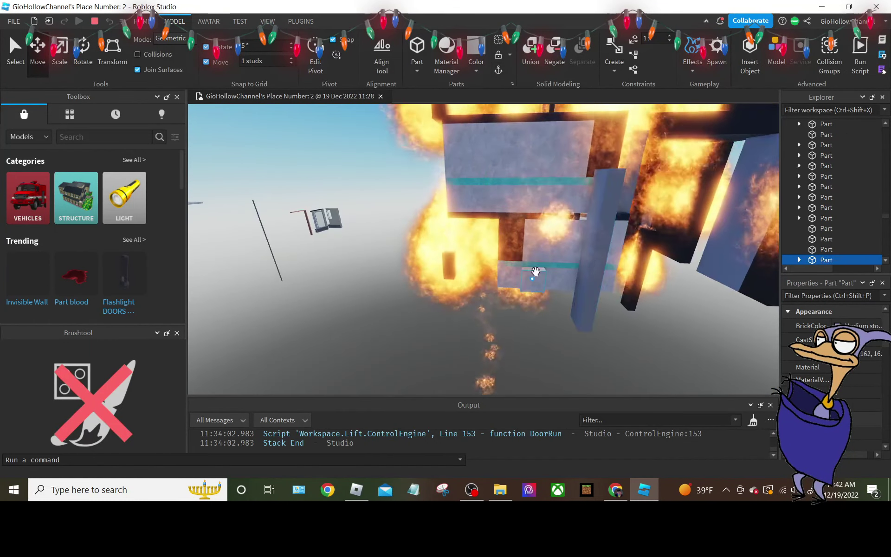
{"action": "left_click", "coordinate": [563, 281]}
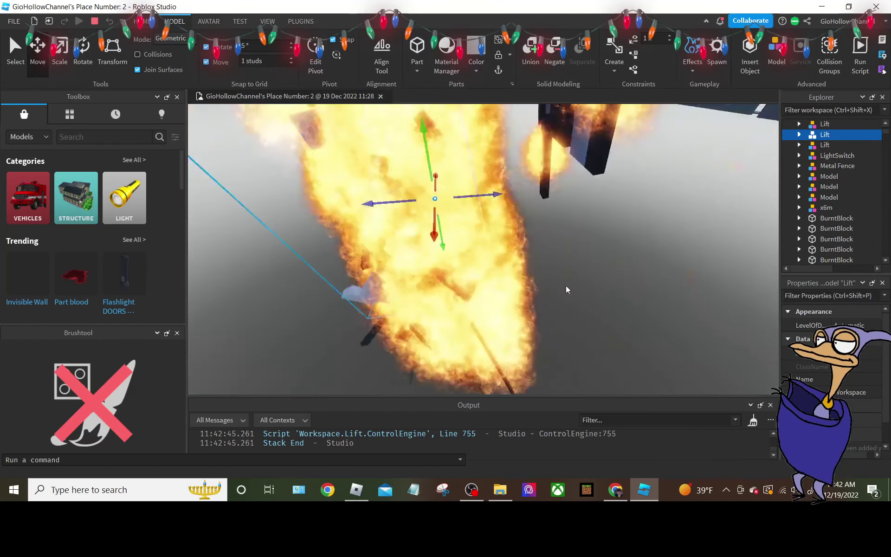
Inspect the burning wall remains around the site and stop the playtest.
{"action": "key", "text": "f"}
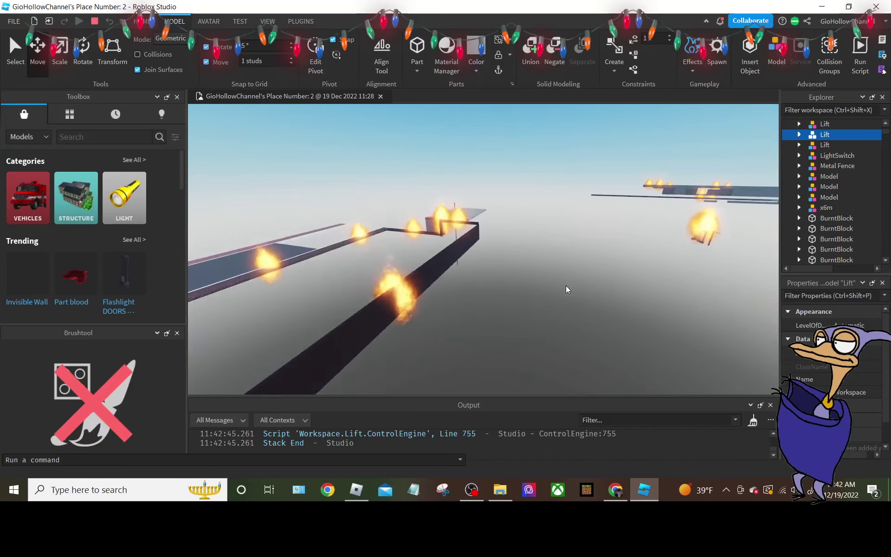
{"action": "key", "text": "f"}
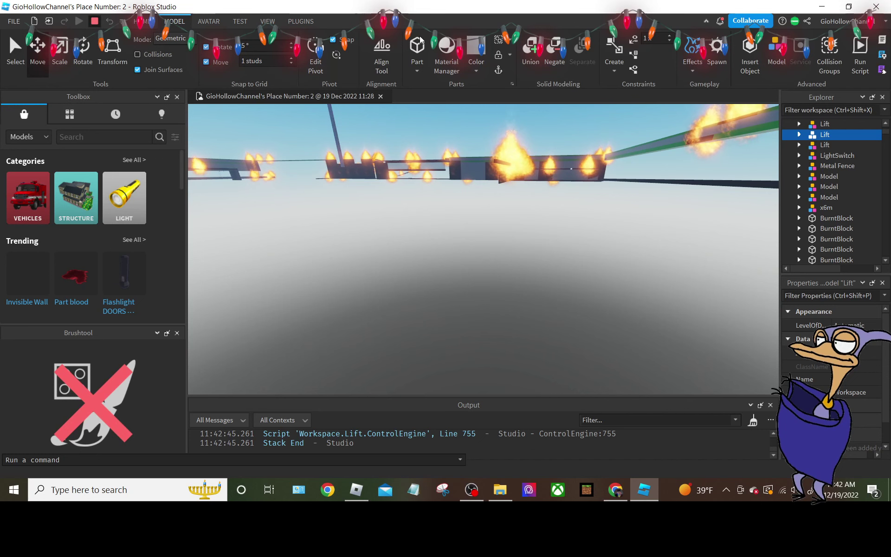
{"action": "key", "text": "shift+F5"}
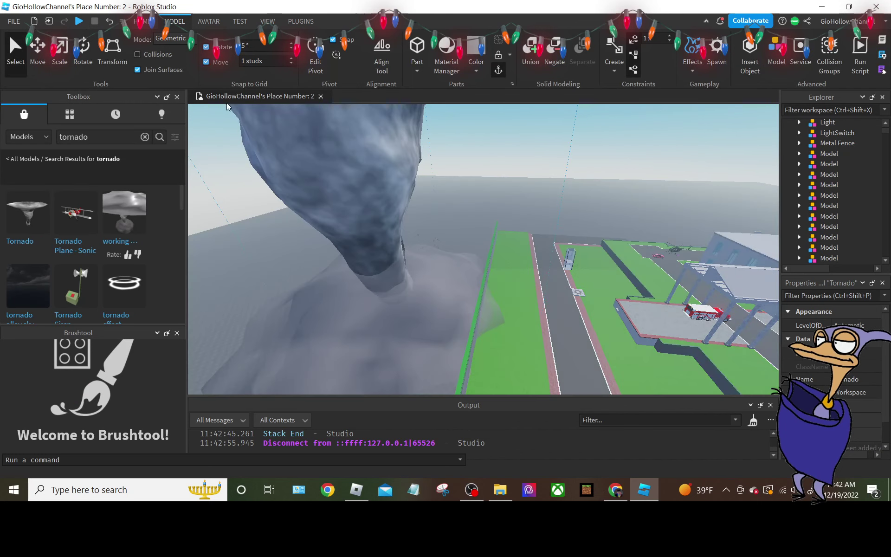